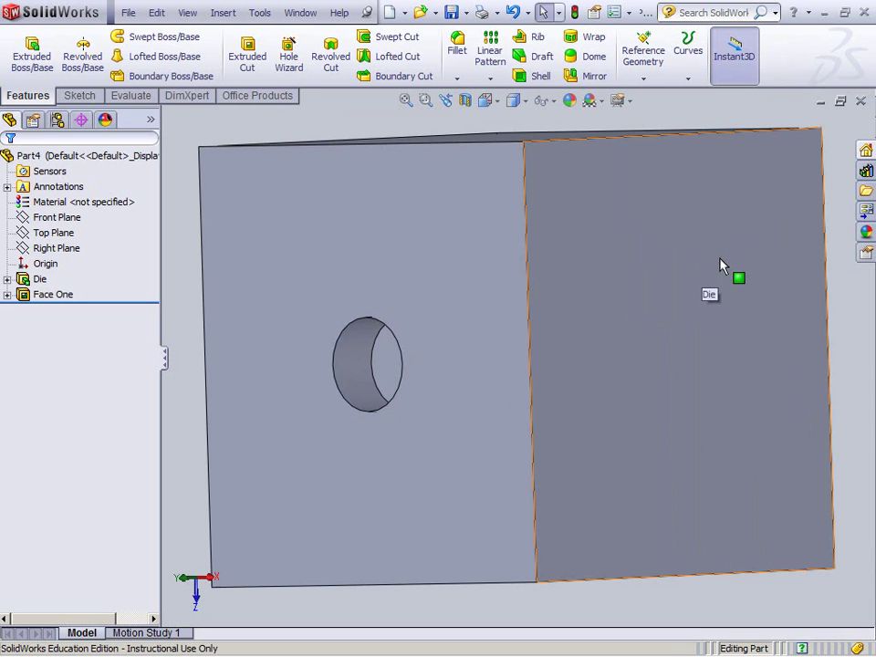
Turn the die to a blank face and orient the view normal to that face.
middle_drag(843, 290, 639, 349)
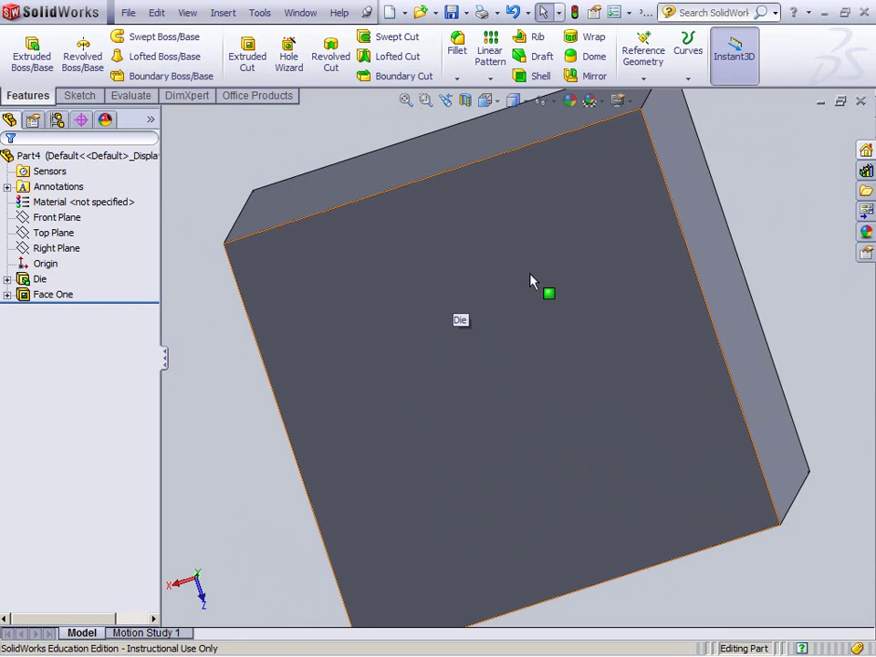
click(81, 101)
click(44, 102)
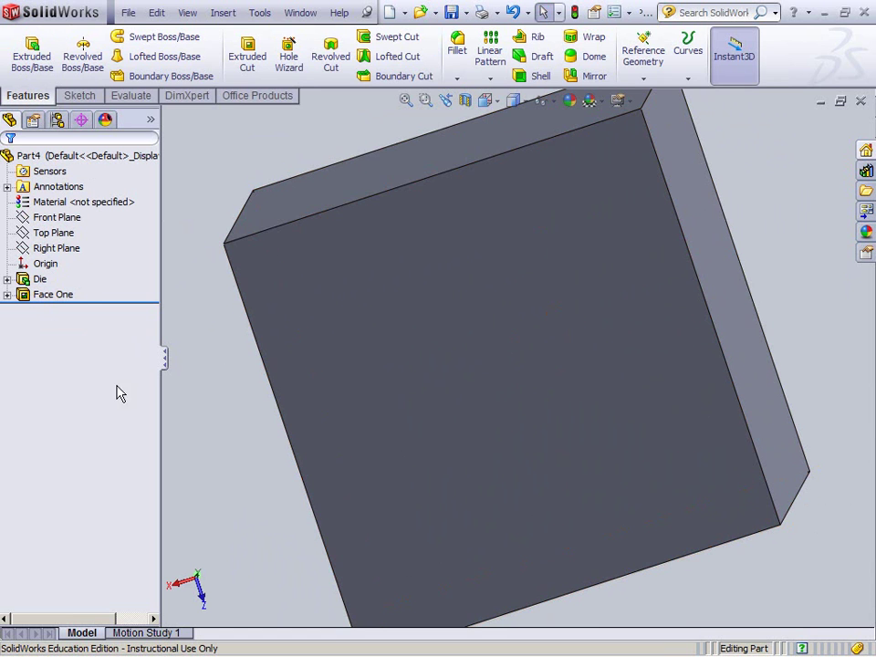
right_click(508, 264)
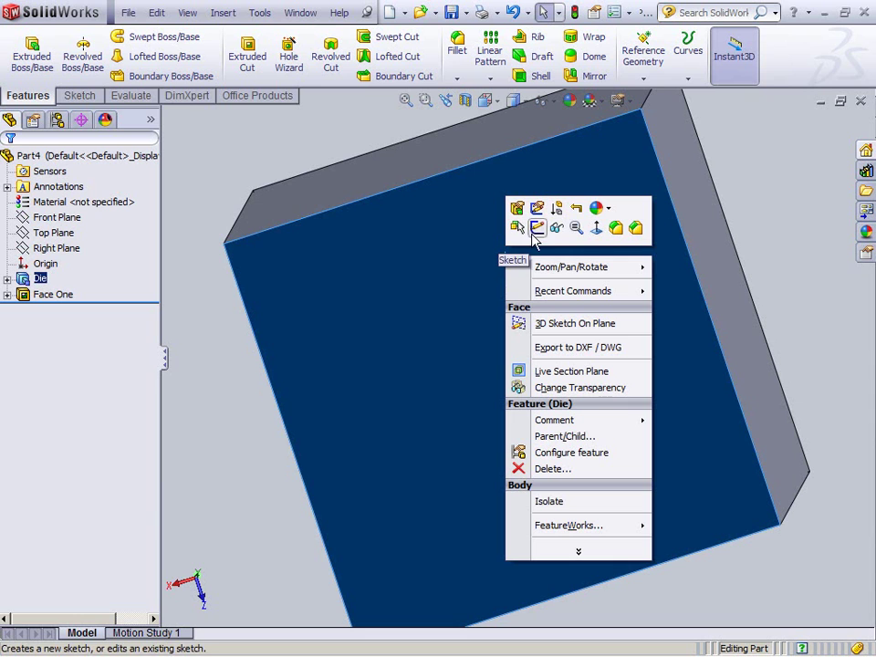
click(595, 230)
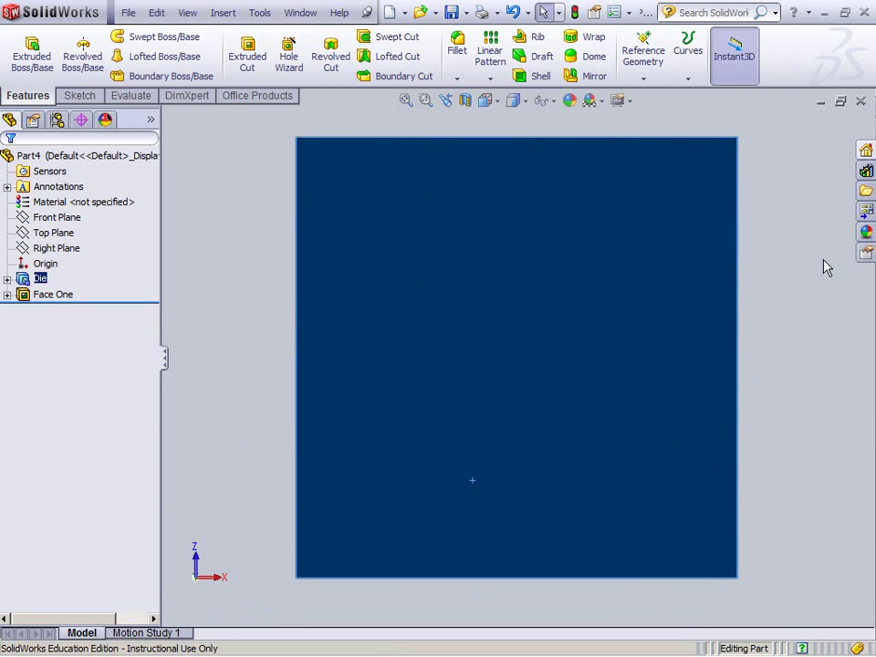
Start a sketch on the blank die face and draw four freehand straight slots of different sizes across it.
right_click(500, 337)
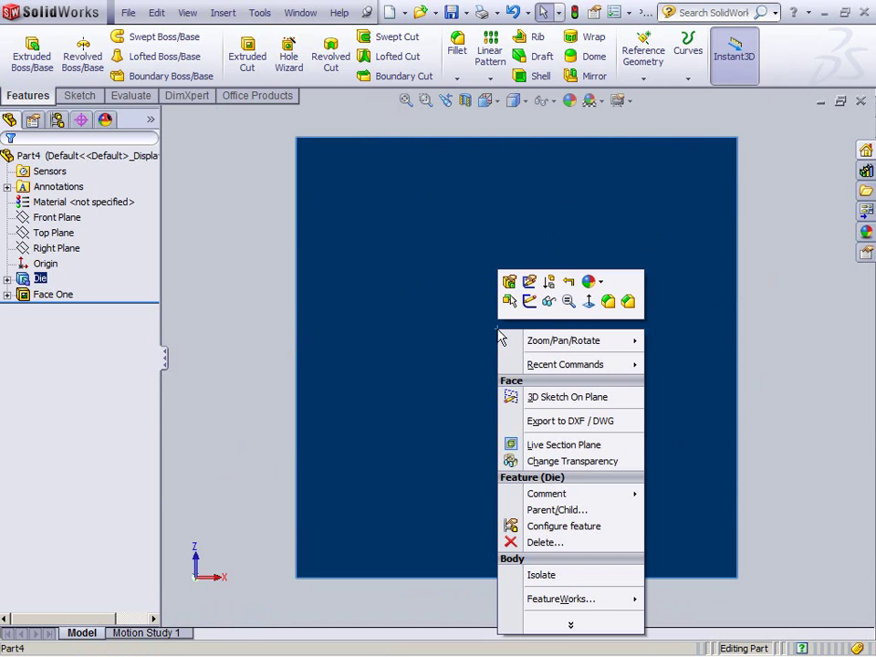
click(529, 302)
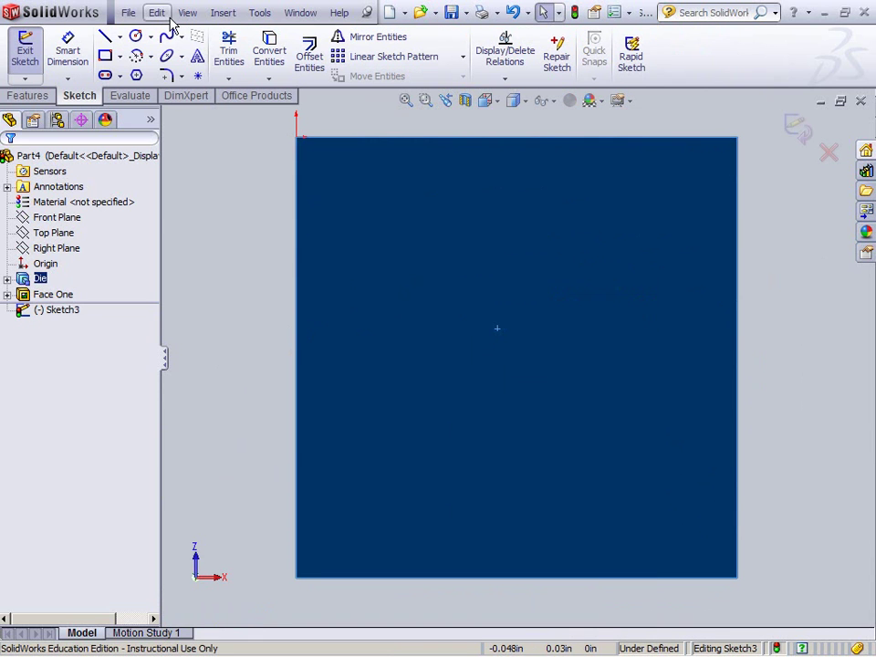
click(197, 56)
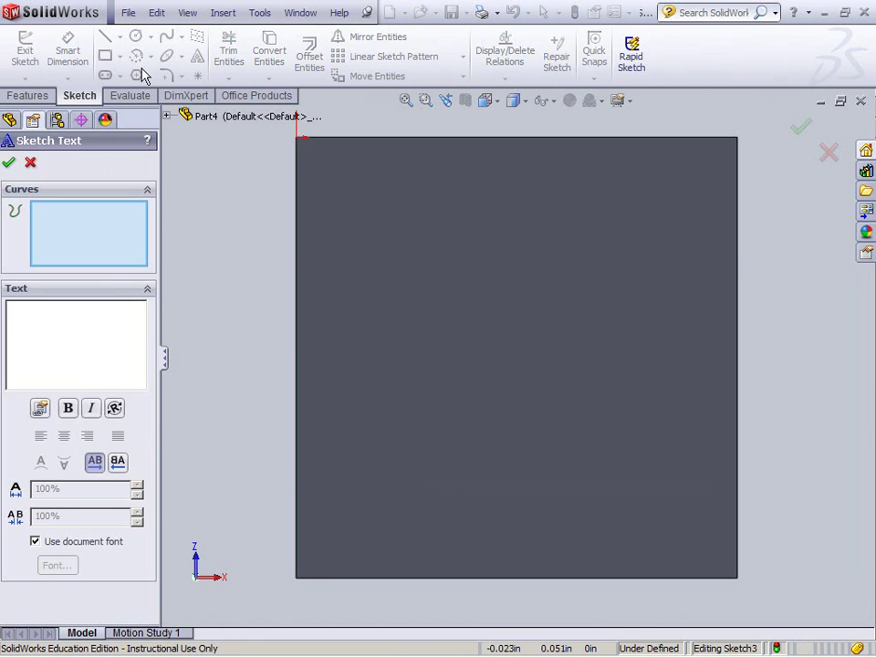
key(Escape)
click(105, 75)
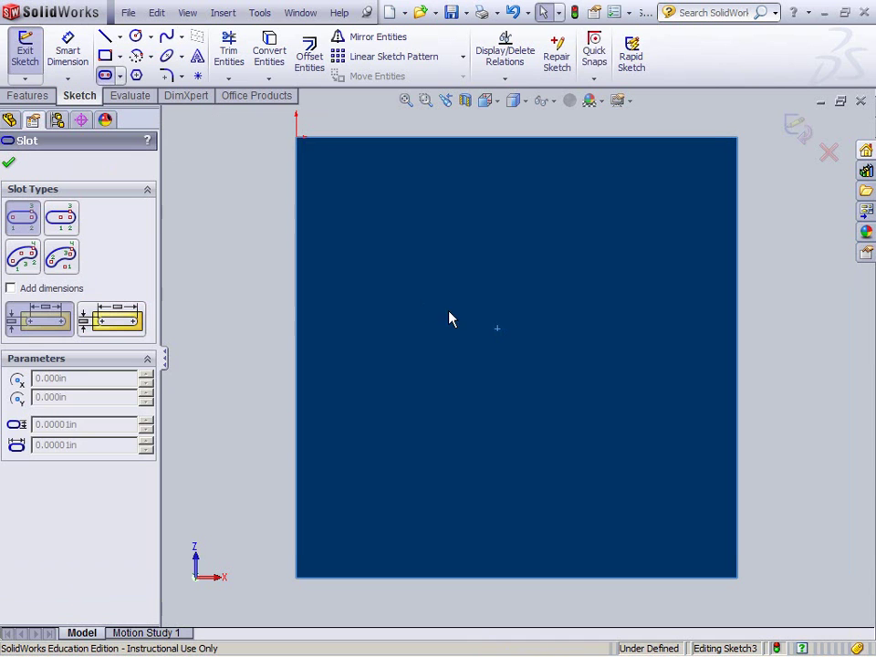
click(424, 302)
click(603, 344)
click(503, 384)
click(447, 417)
click(555, 426)
click(699, 289)
click(685, 418)
click(756, 360)
click(544, 161)
click(527, 228)
click(534, 250)
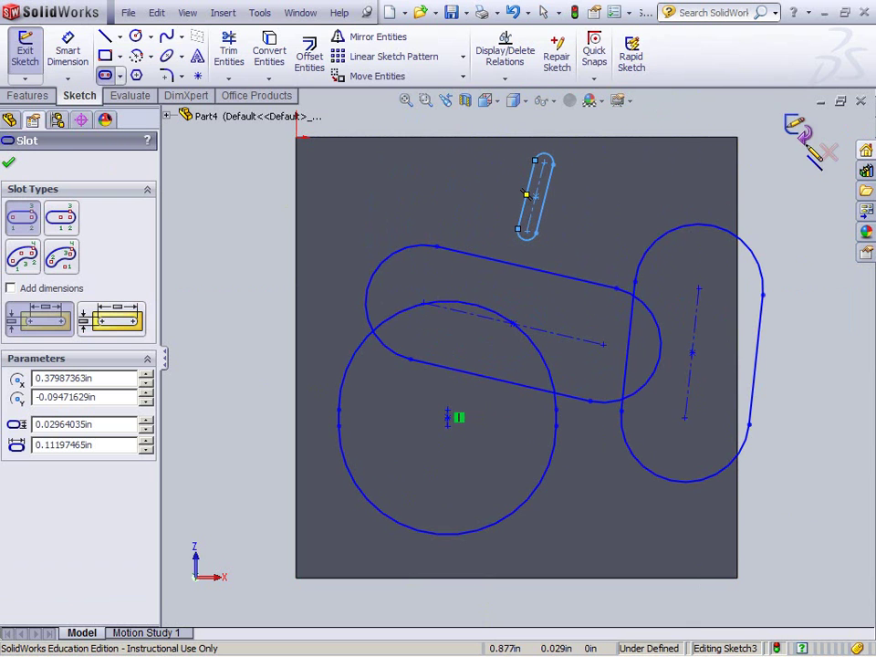
Exit the sketch containing the slots and delete it from the part.
click(796, 125)
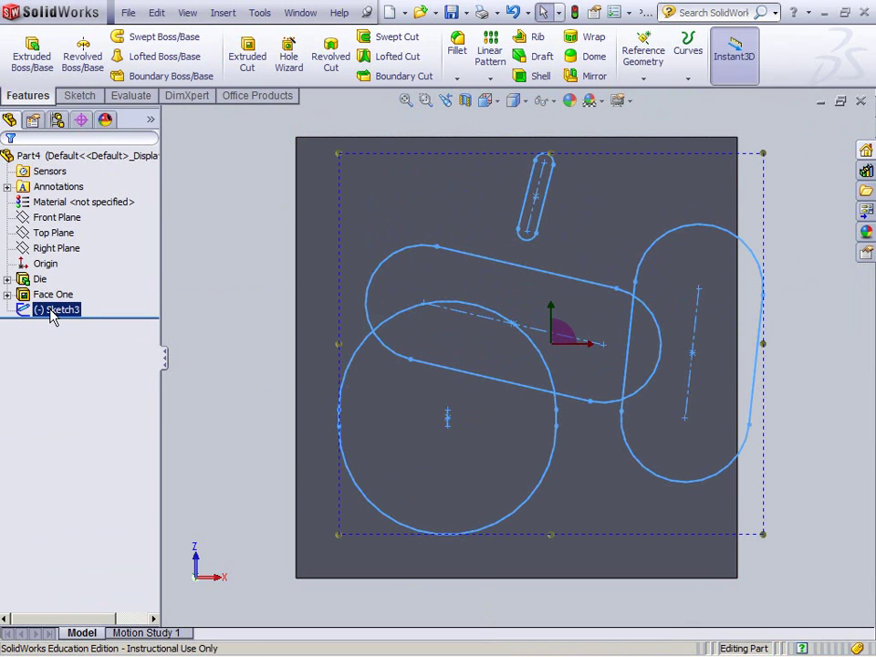
right_click(52, 315)
click(88, 385)
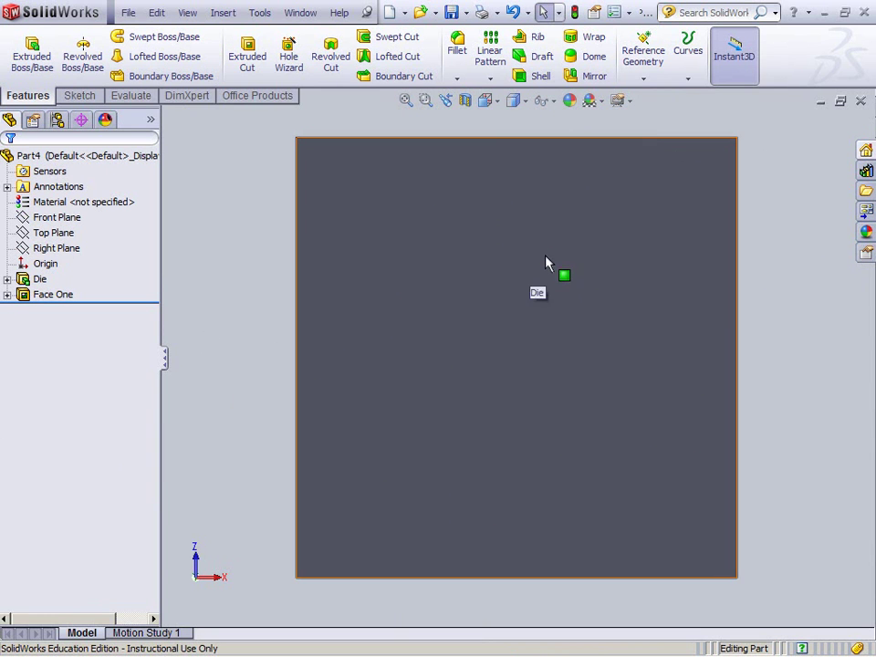
Start a new sketch on the blank die face and draw a circle about 0.155 in in diameter near its upper-left corner.
right_click(547, 266)
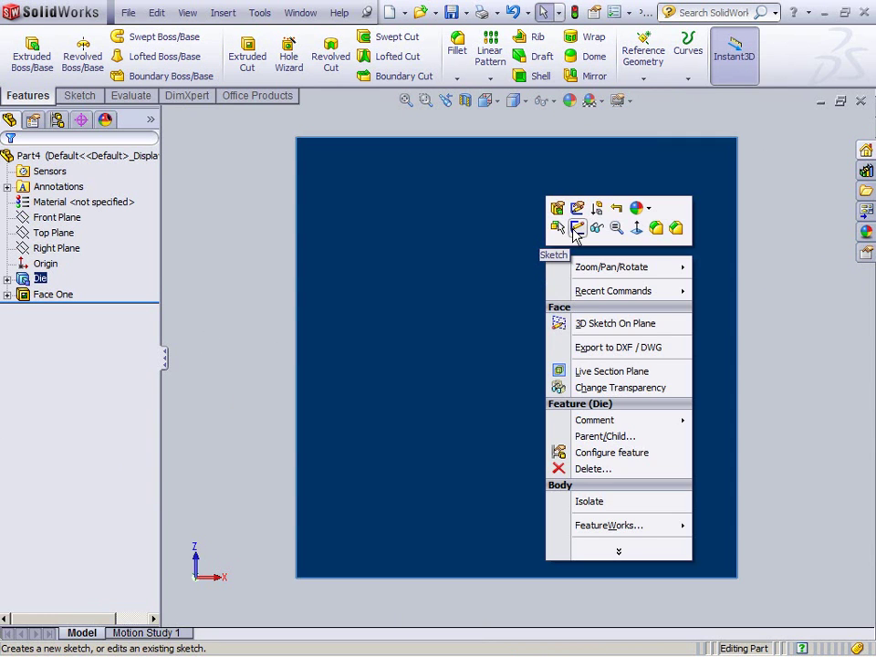
click(575, 229)
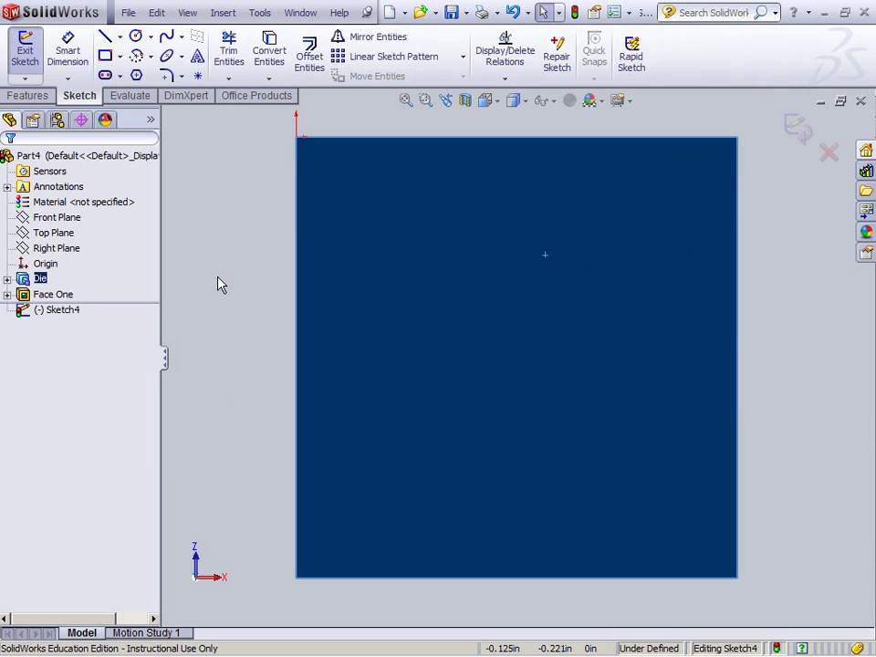
click(137, 38)
drag(359, 186, 394, 242)
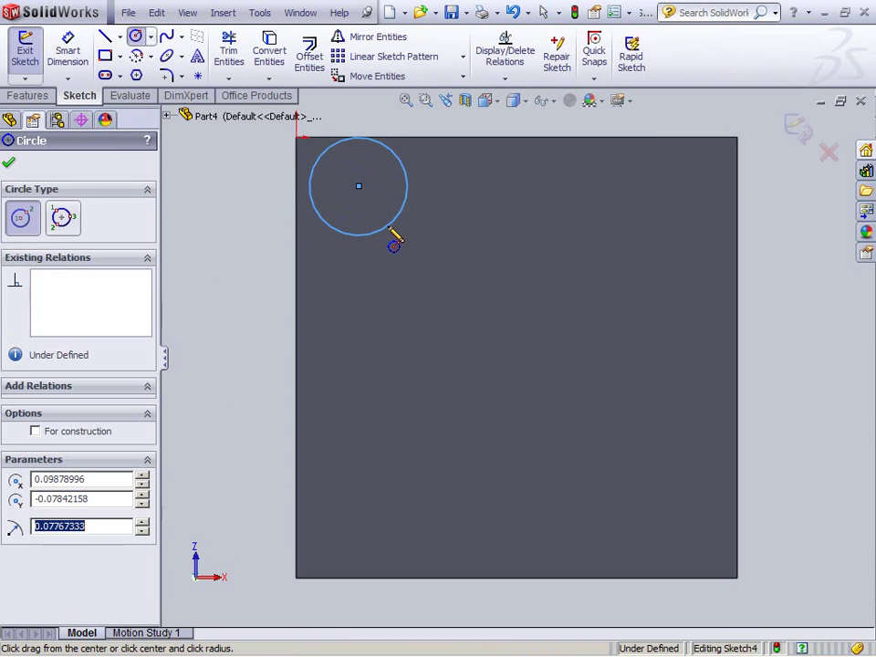
Dimension the circle's diameter and set it to 0.15 in.
click(68, 47)
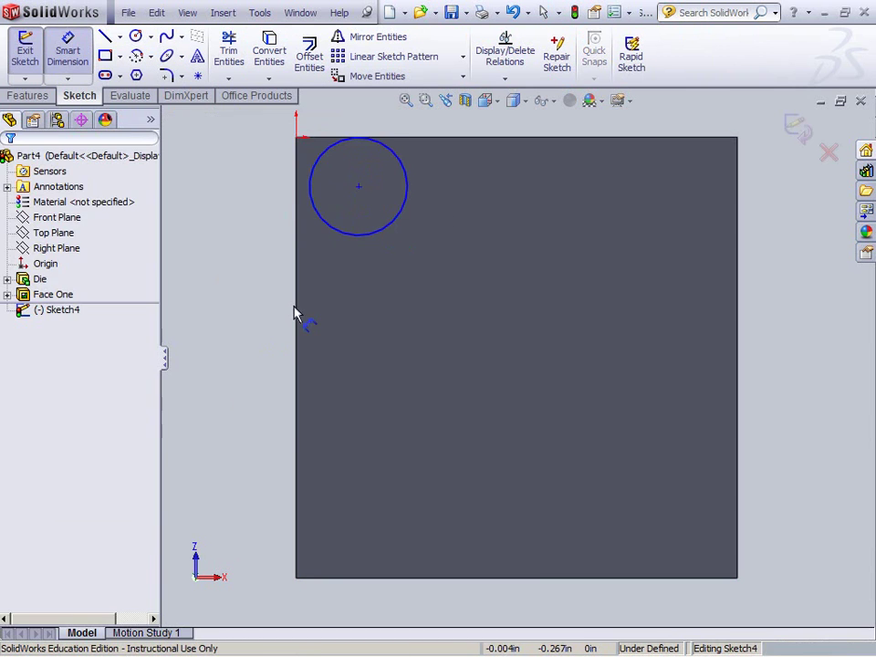
click(336, 236)
click(206, 314)
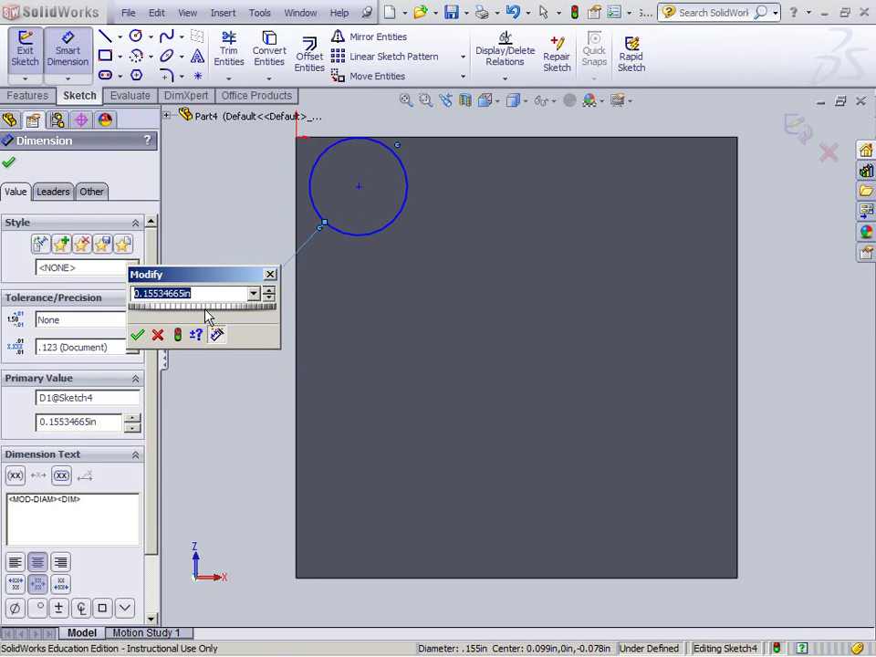
text(.15)
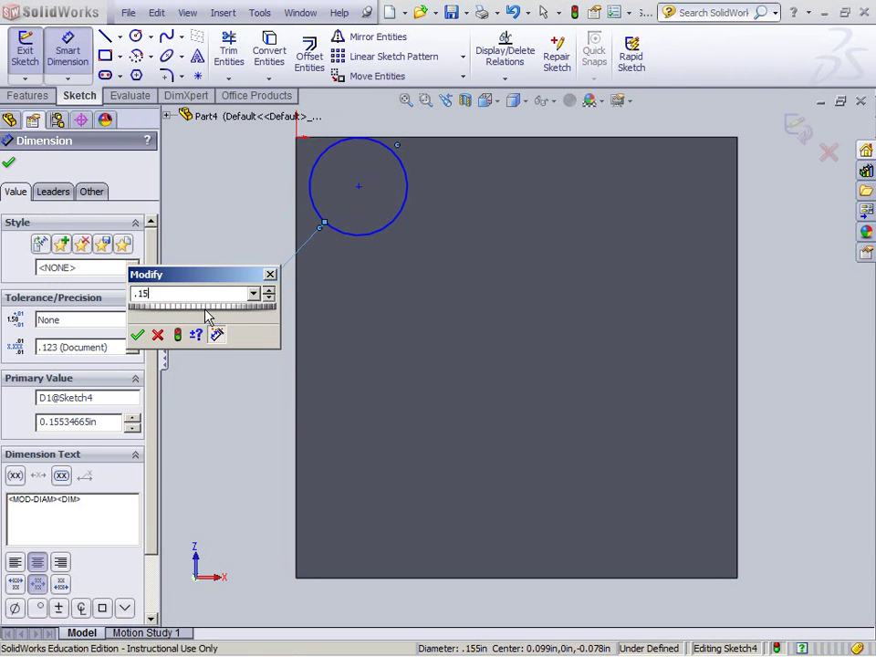
key(Return)
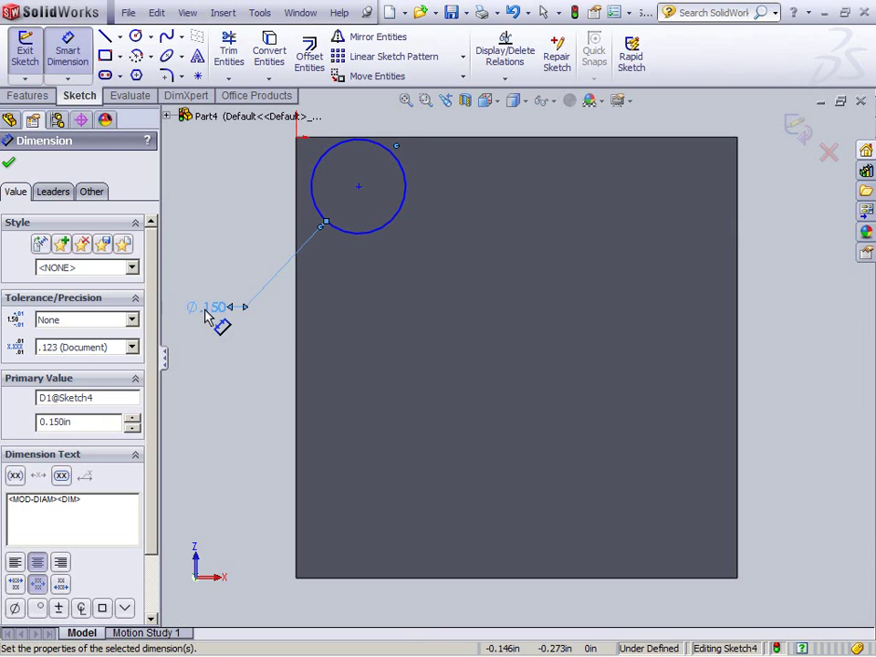
Dimension the circle's center from the face's top edge and set the distance to 0.15 in.
click(358, 190)
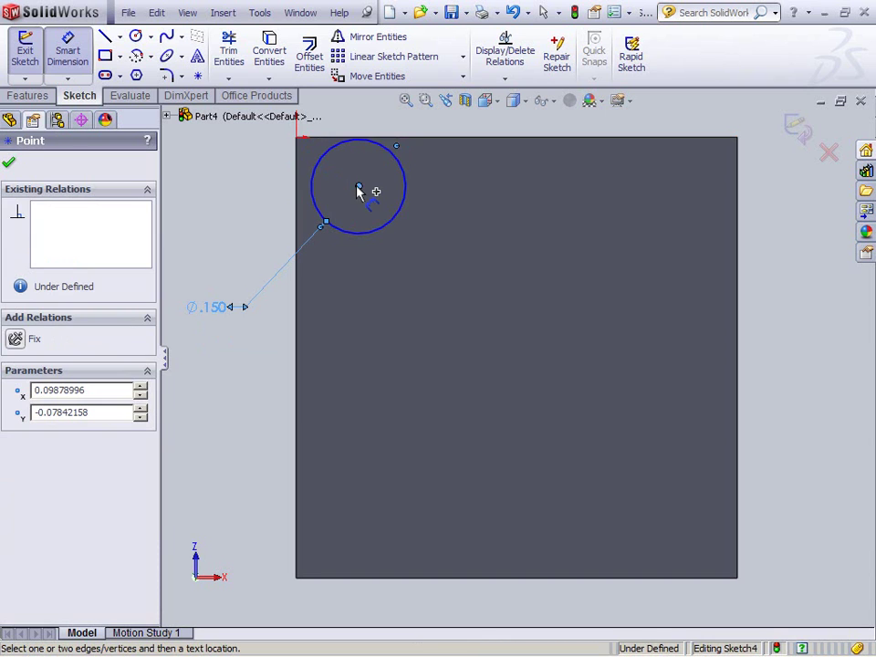
click(337, 138)
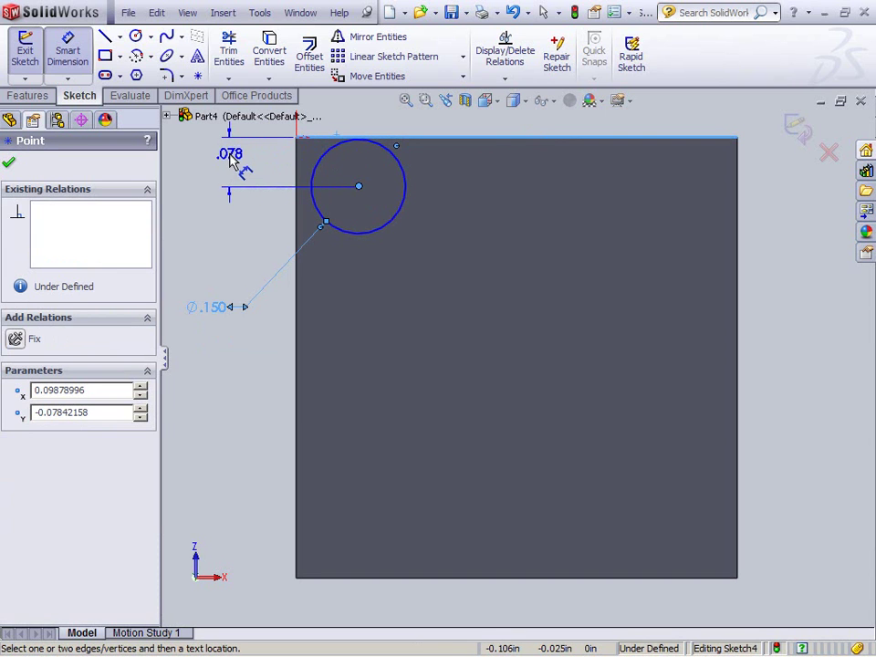
click(230, 170)
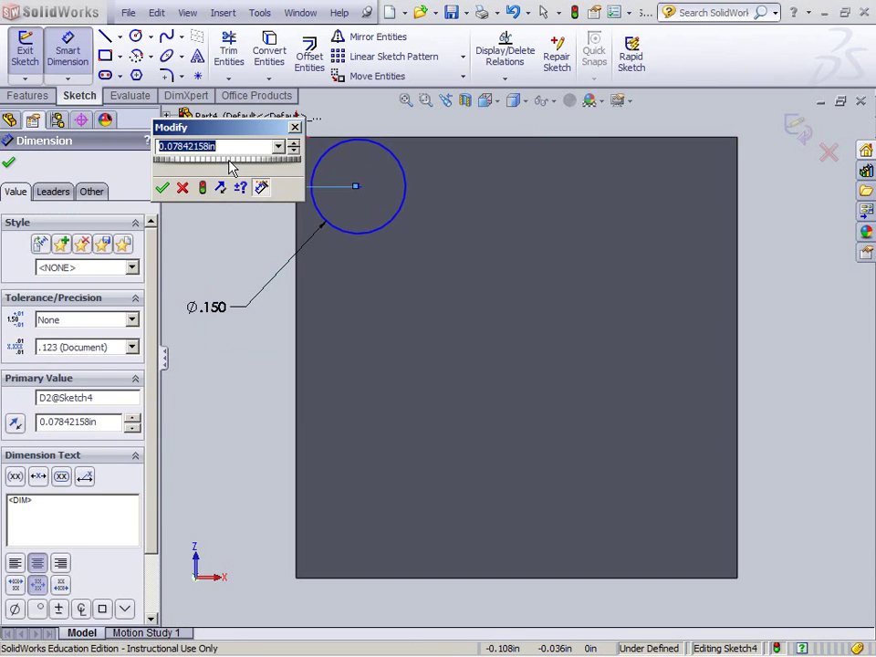
text(.15)
key(Return)
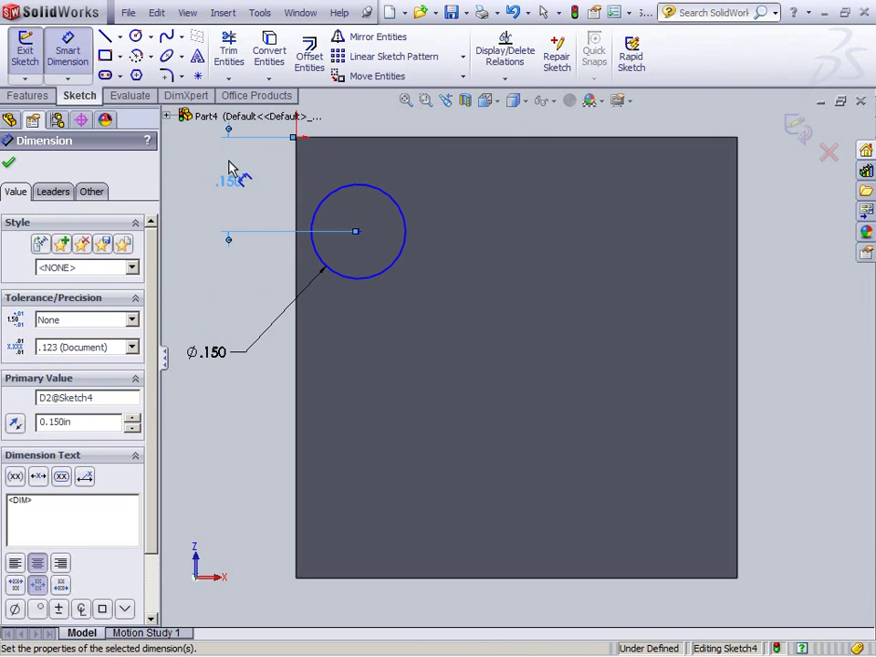
Dimension the circle's center from the face's left edge at 0.2 in and finish dimensioning.
click(360, 233)
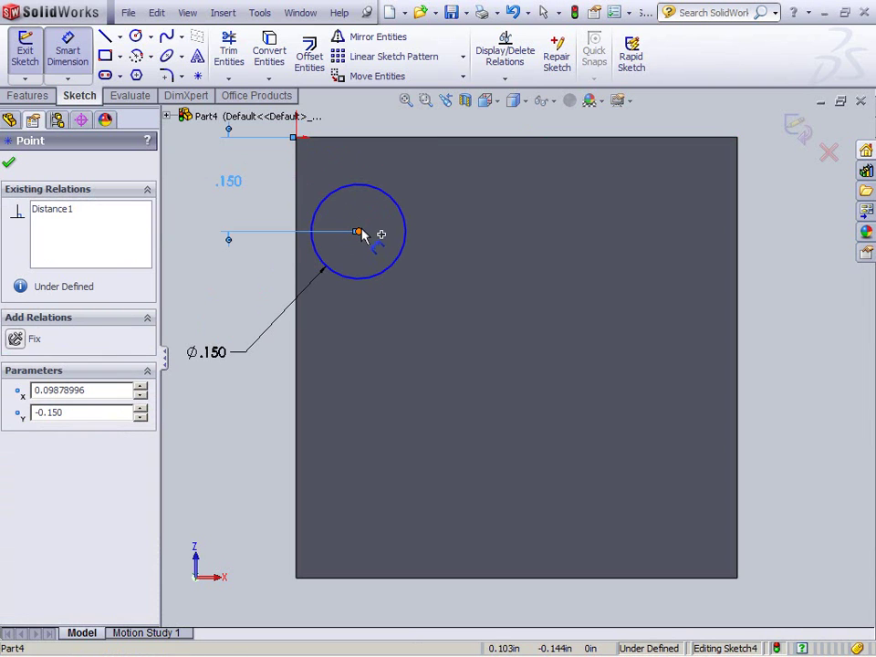
click(296, 225)
click(342, 120)
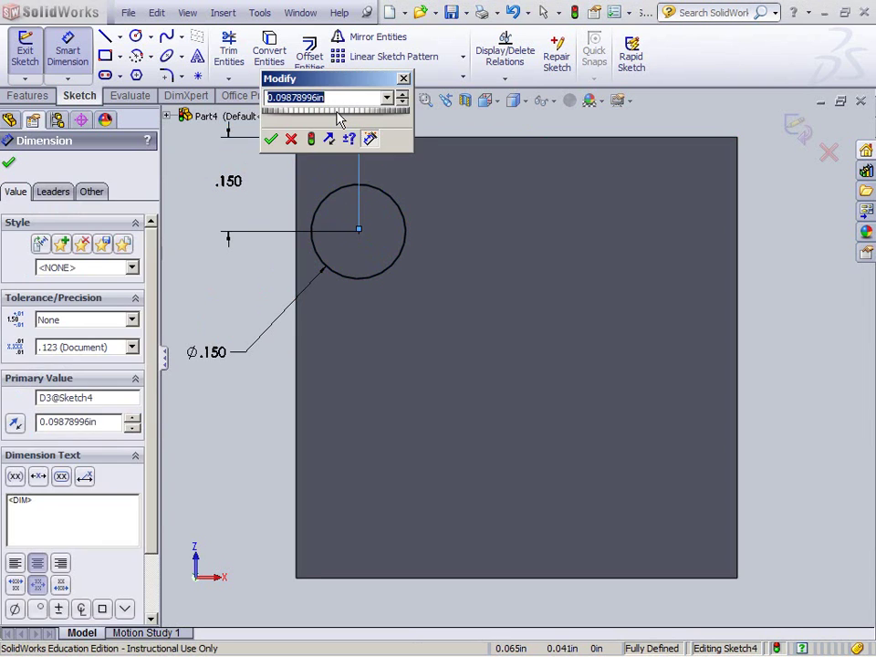
text(.2)
key(Return)
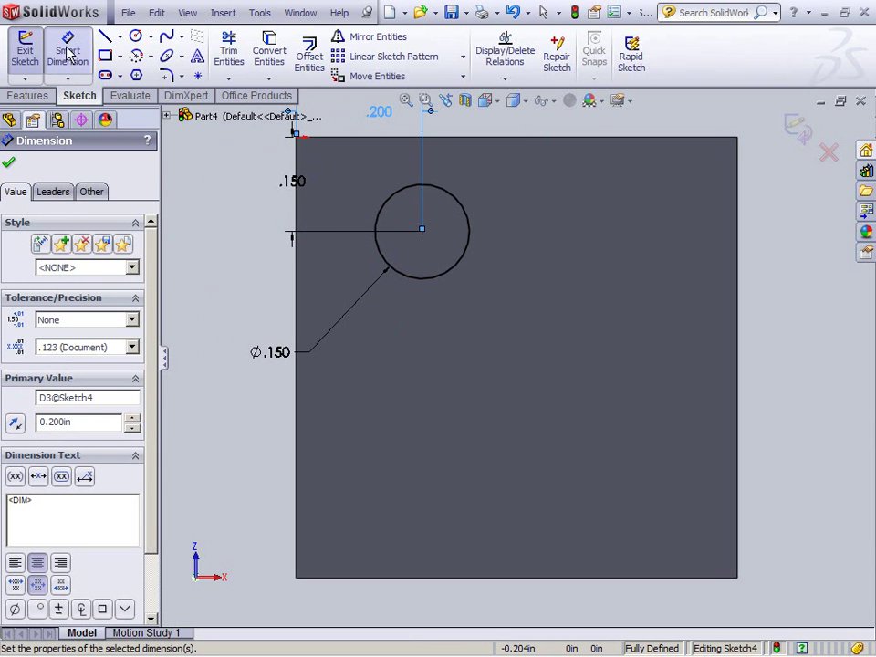
click(9, 162)
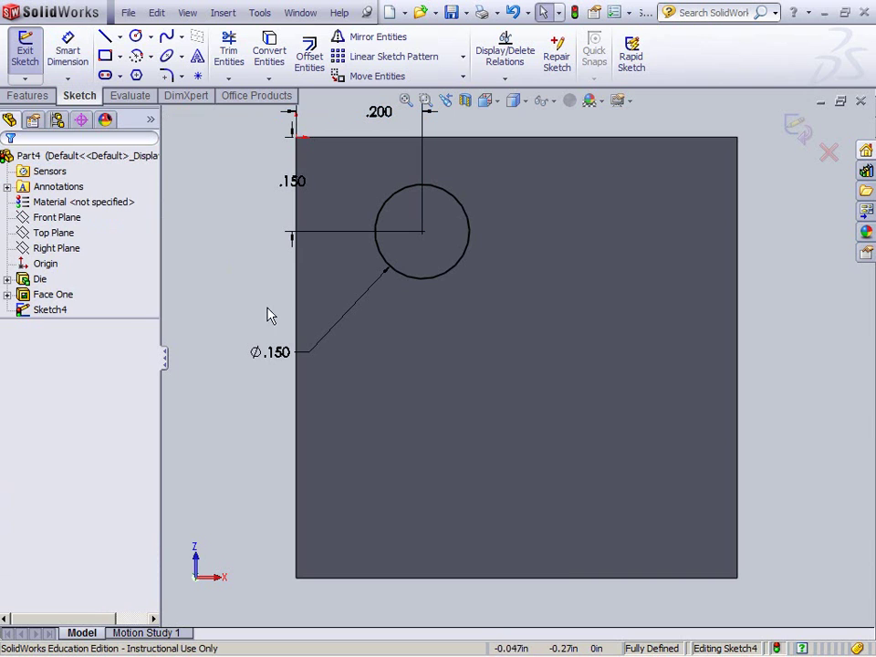
click(432, 285)
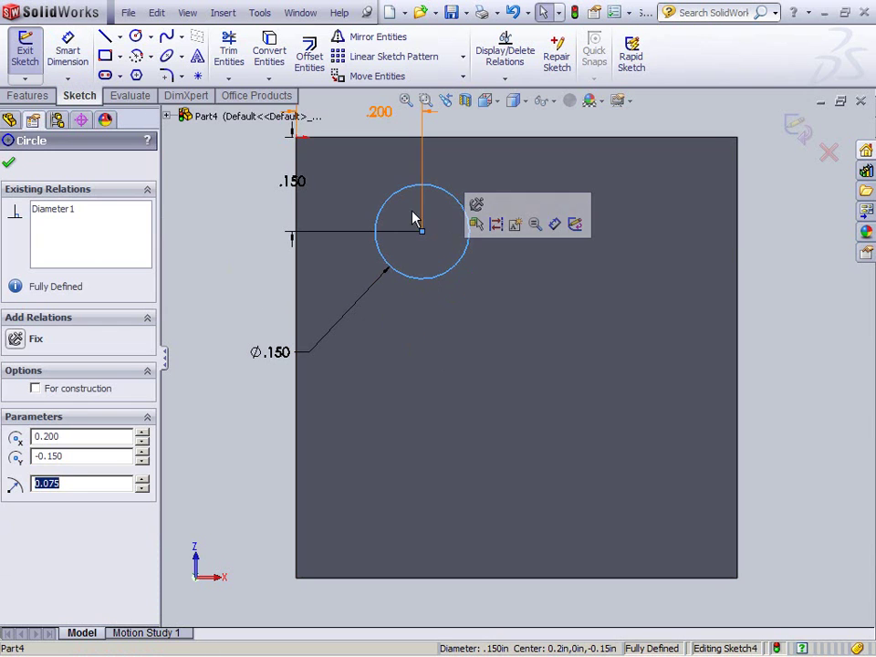
click(343, 58)
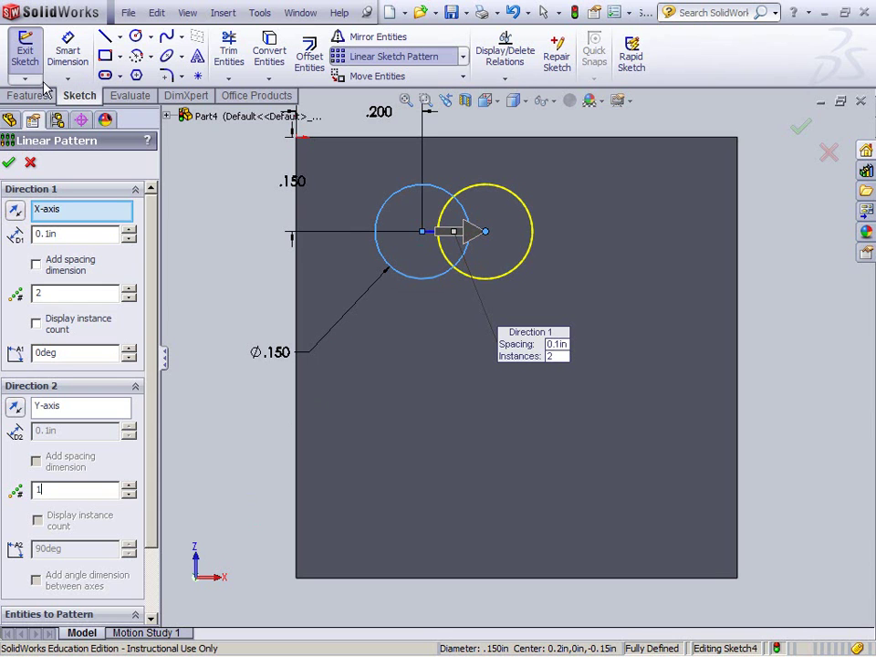
click(130, 485)
click(130, 486)
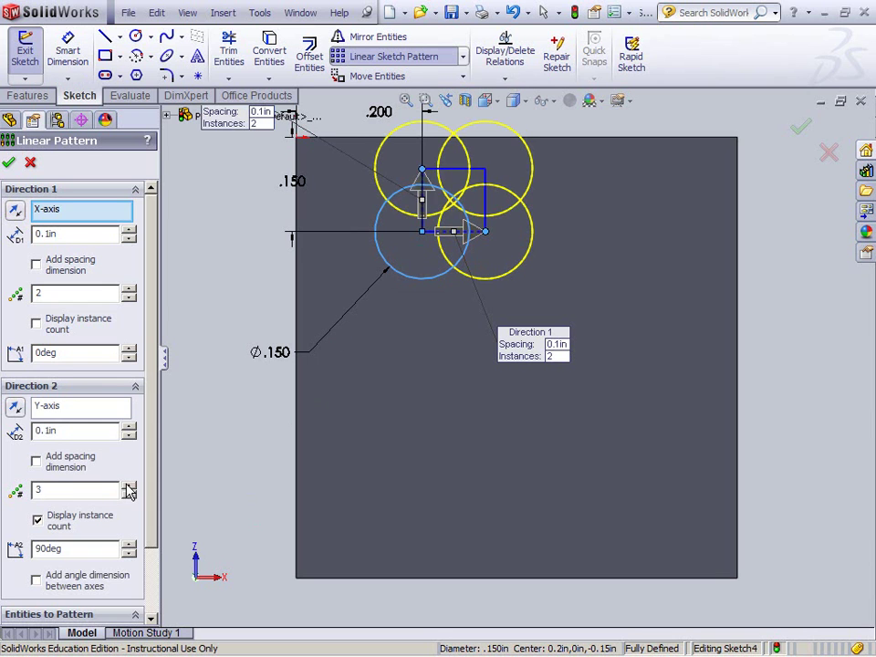
click(30, 164)
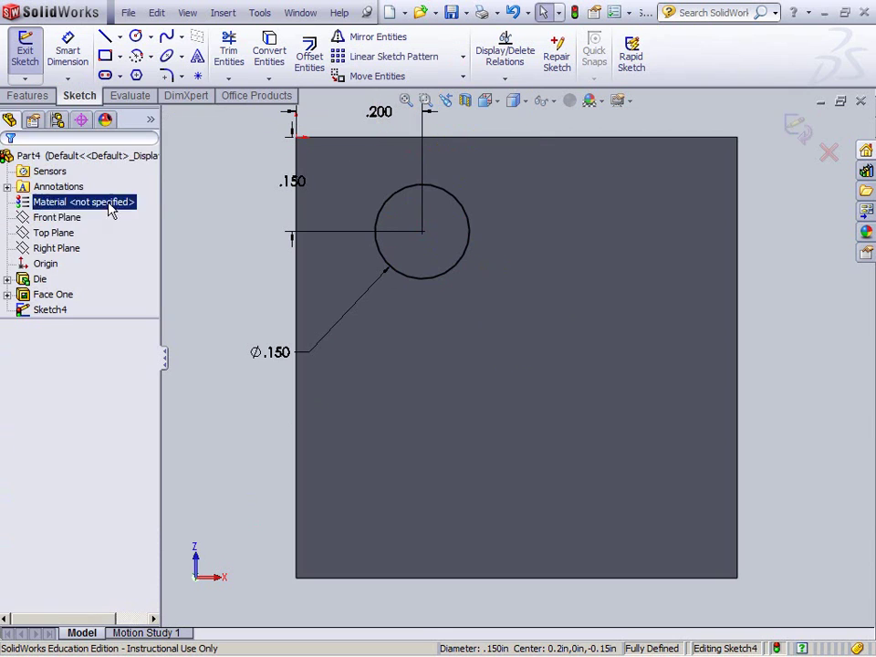
Start a linear sketch pattern of the circle with 2 instances along X and 3 along Y, reversing Y to run down the face.
click(431, 280)
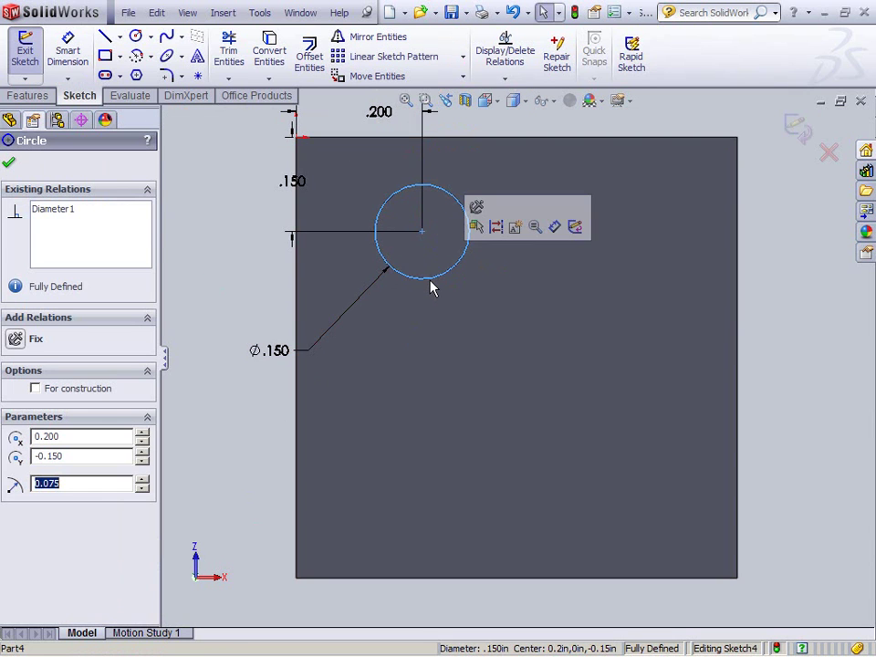
click(387, 57)
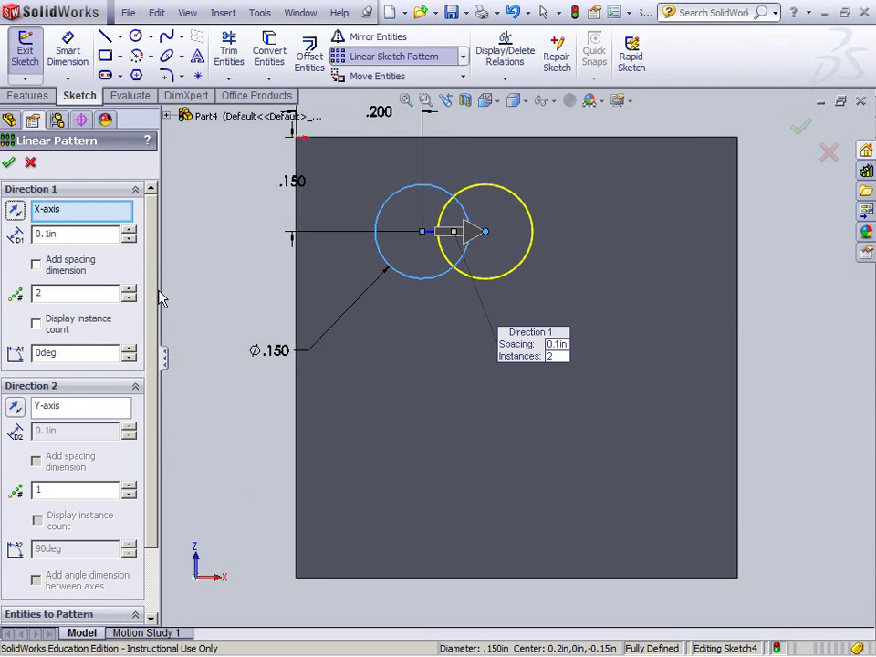
click(130, 487)
click(129, 487)
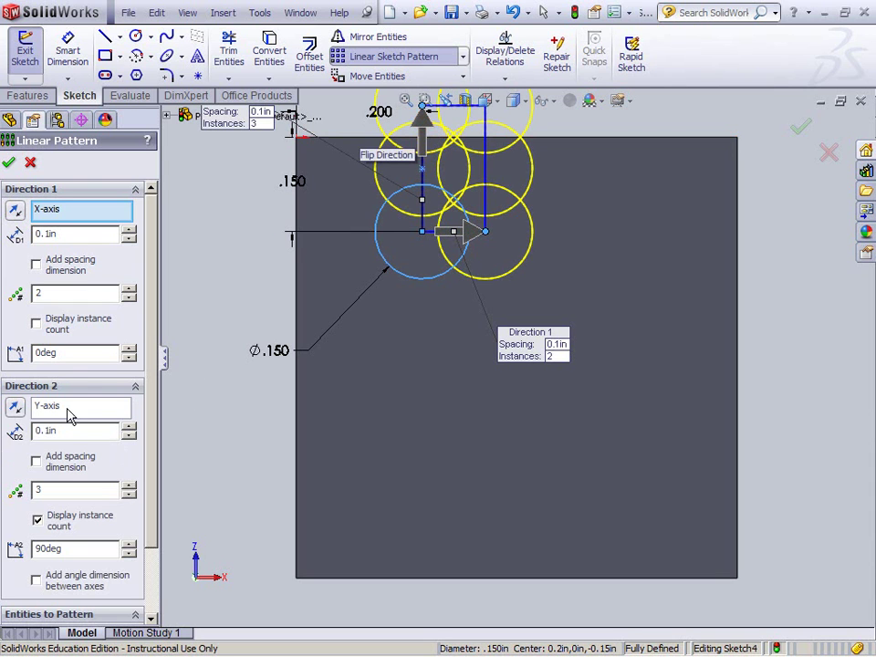
click(15, 409)
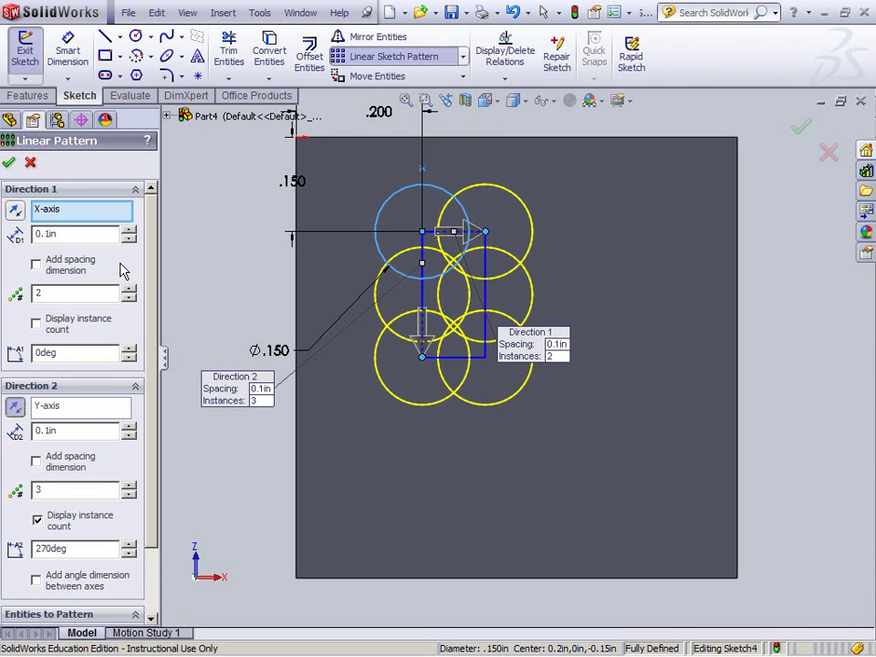
Set the pattern spacing to 0.3 in along X and 0.2 in along Y, and accept the pattern.
click(130, 230)
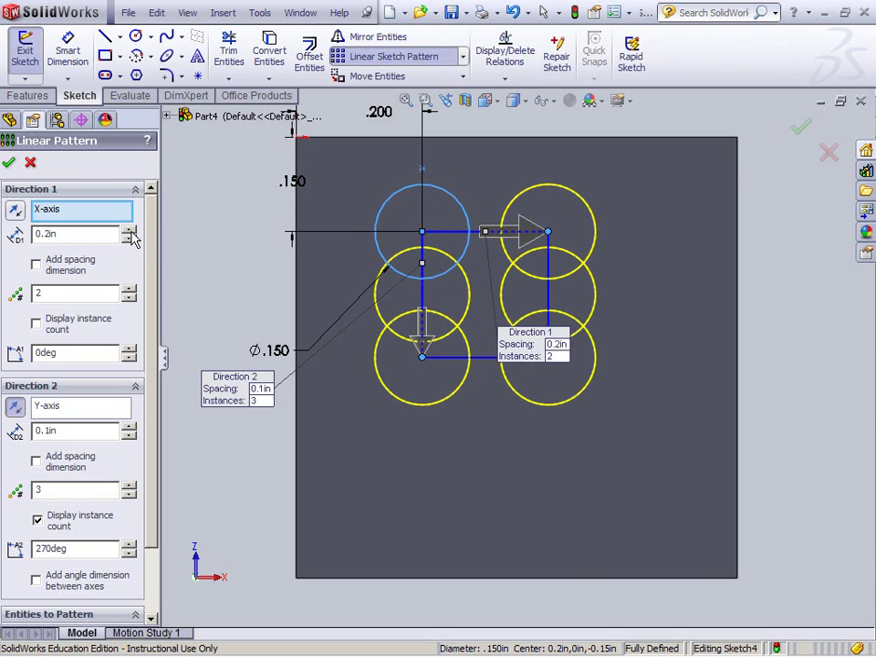
click(129, 426)
click(129, 426)
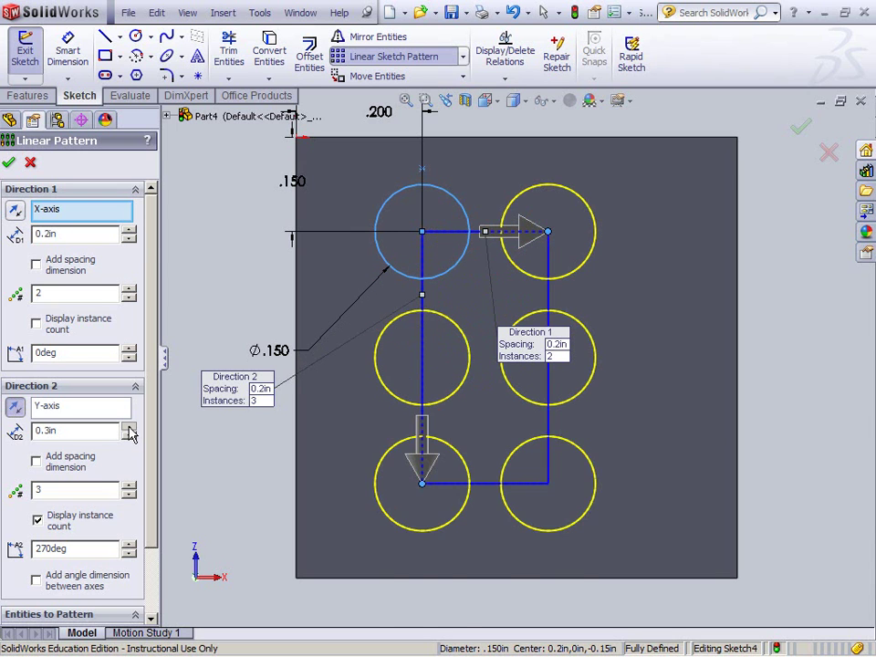
click(130, 437)
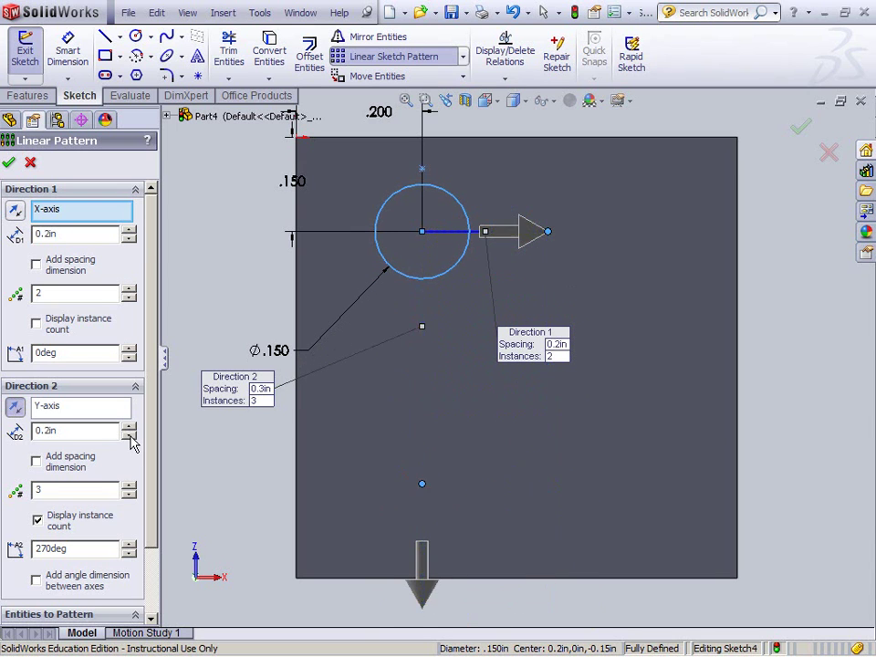
click(130, 230)
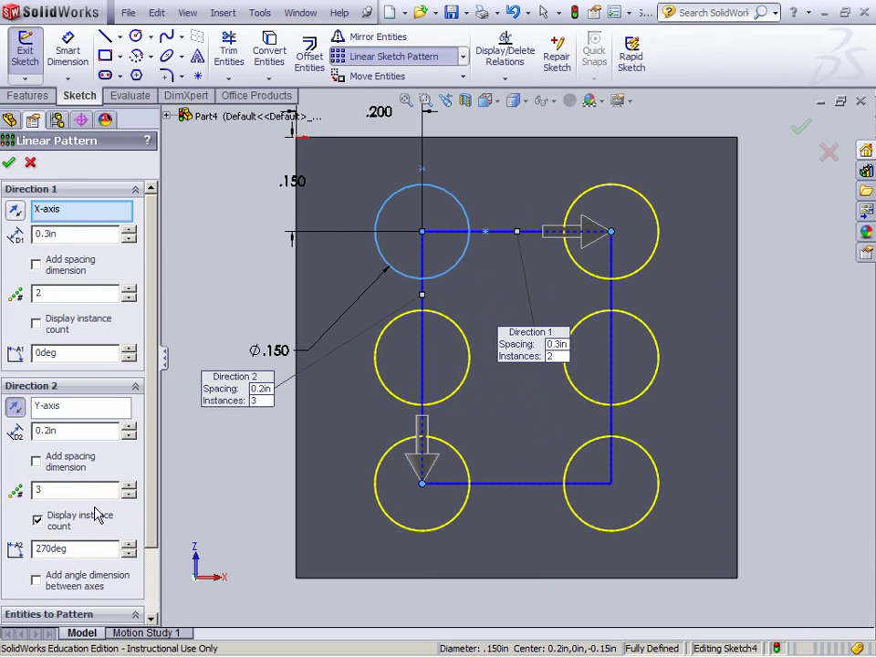
click(10, 165)
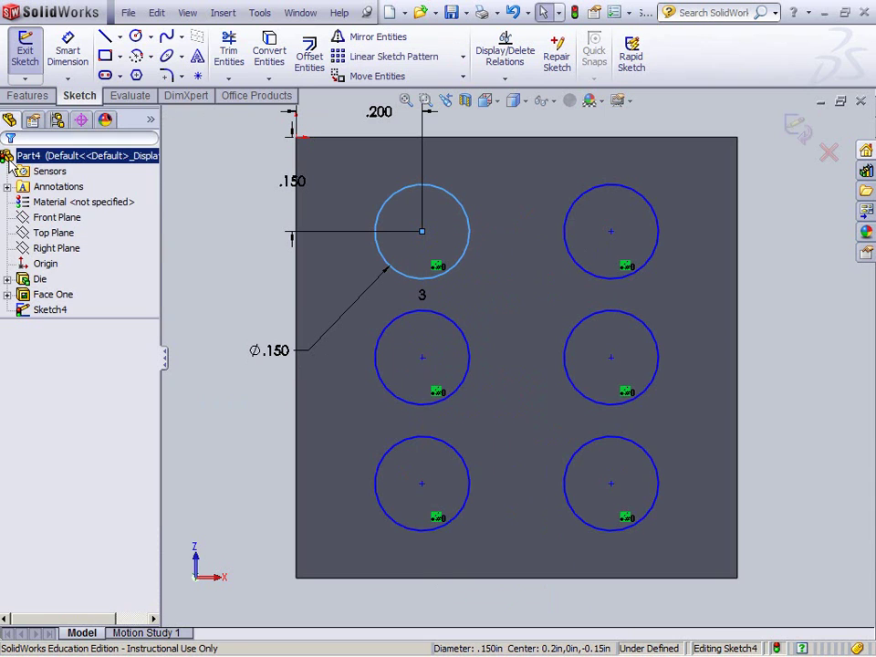
Try the source circle's diameter at 0.2 in and at 0.1 in.
double_click(272, 352)
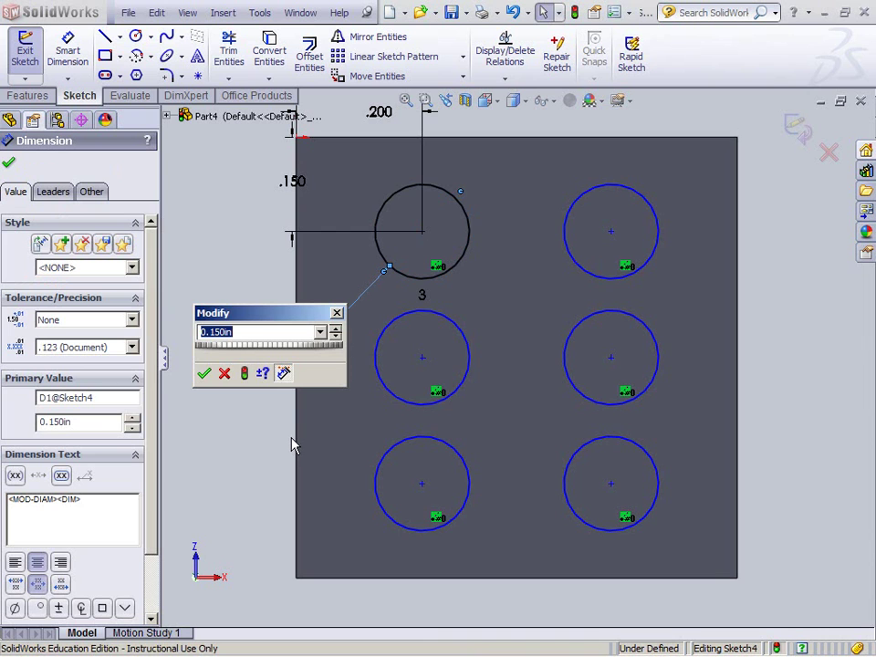
text(.2)
key(Return)
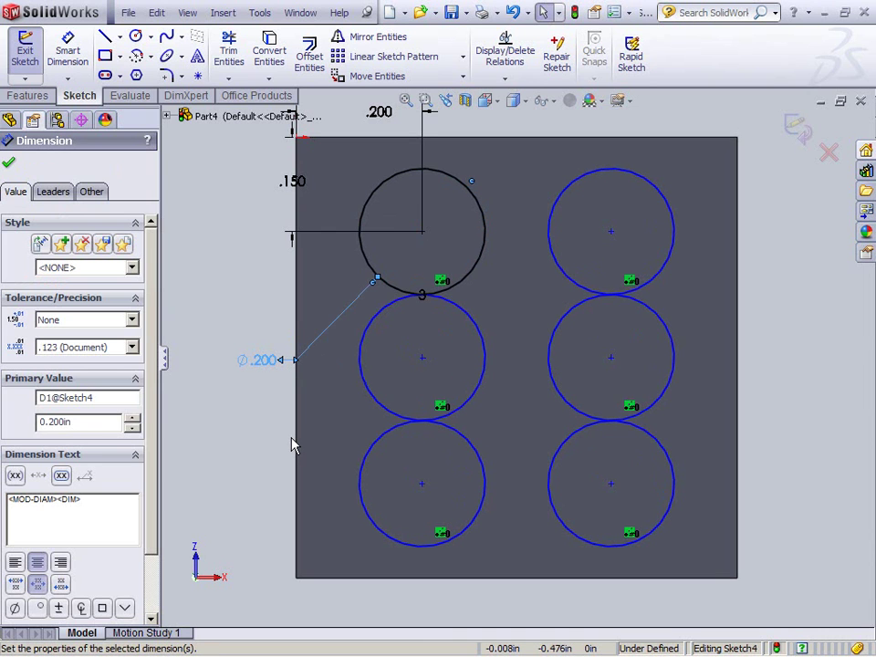
double_click(268, 358)
text(.1)
key(Return)
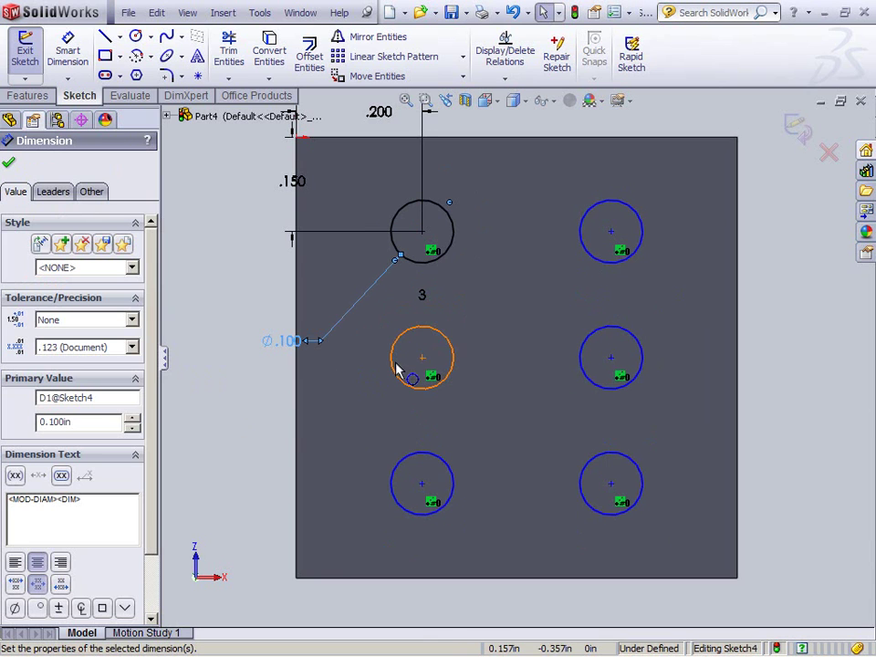
Move the diameter dimension further outside the face and set the diameter to 0.15 in.
drag(301, 351, 250, 372)
double_click(246, 367)
text(.15)
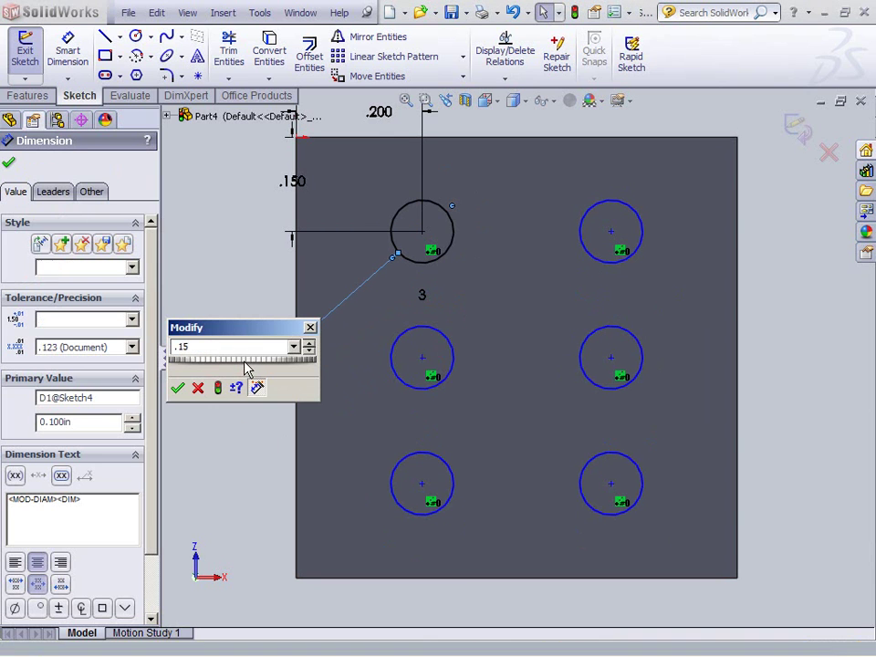
key(Return)
Move the upper-left circle's vertical dimension outward and dimension the upper-right circle's center from the face's top edge at 0.15 in.
click(68, 50)
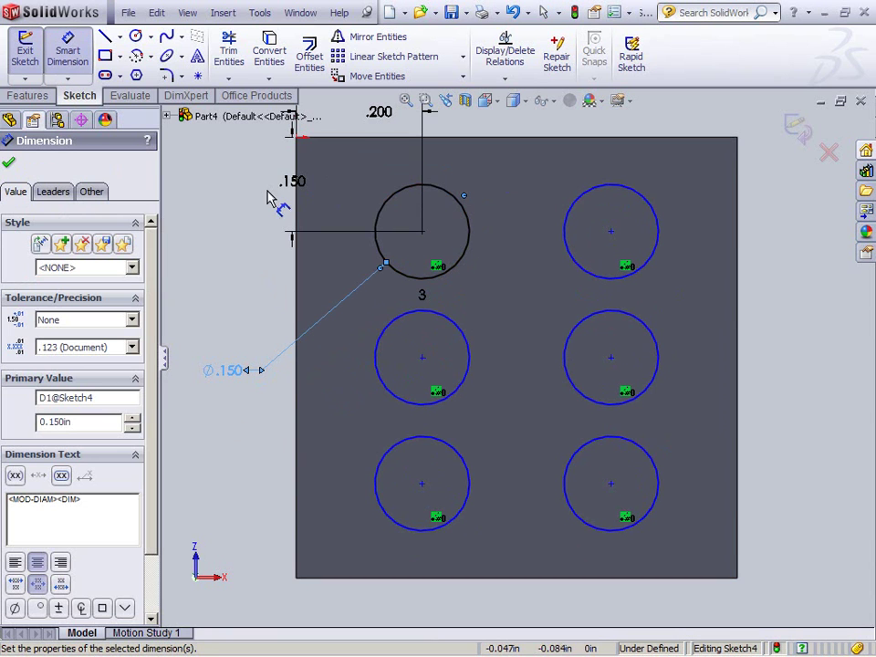
drag(293, 189, 274, 190)
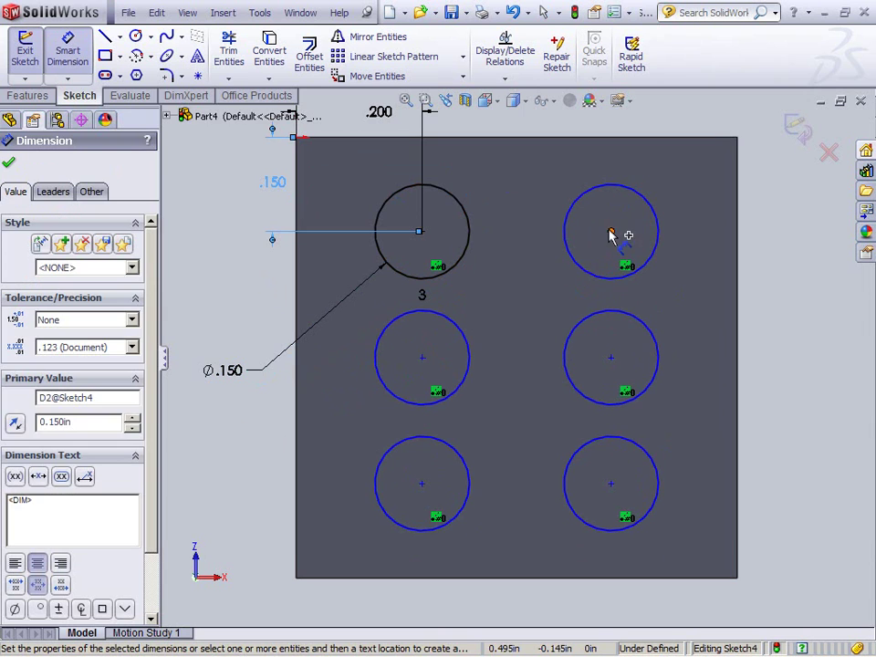
key(Escape)
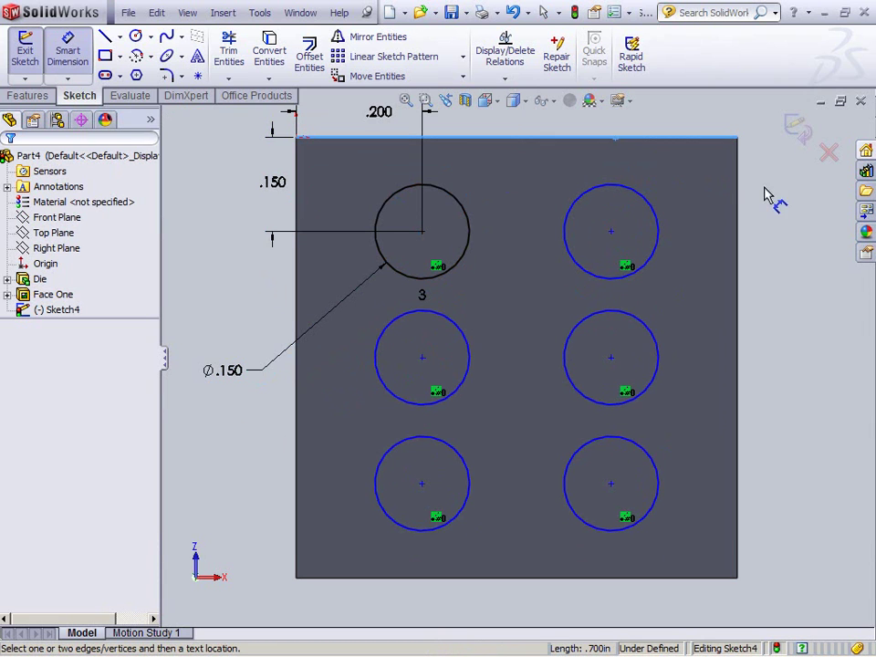
click(611, 232)
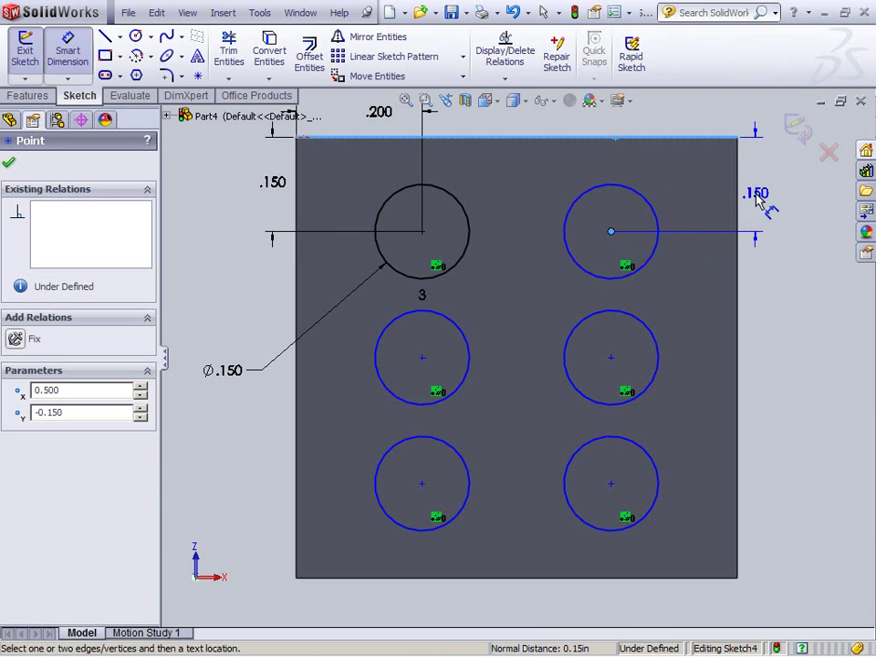
click(758, 199)
click(687, 219)
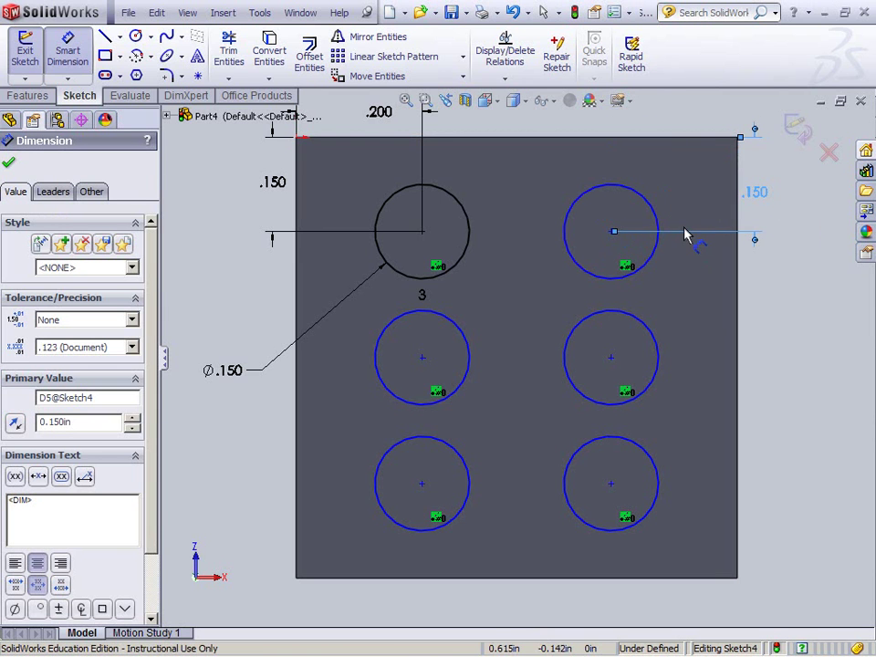
click(615, 233)
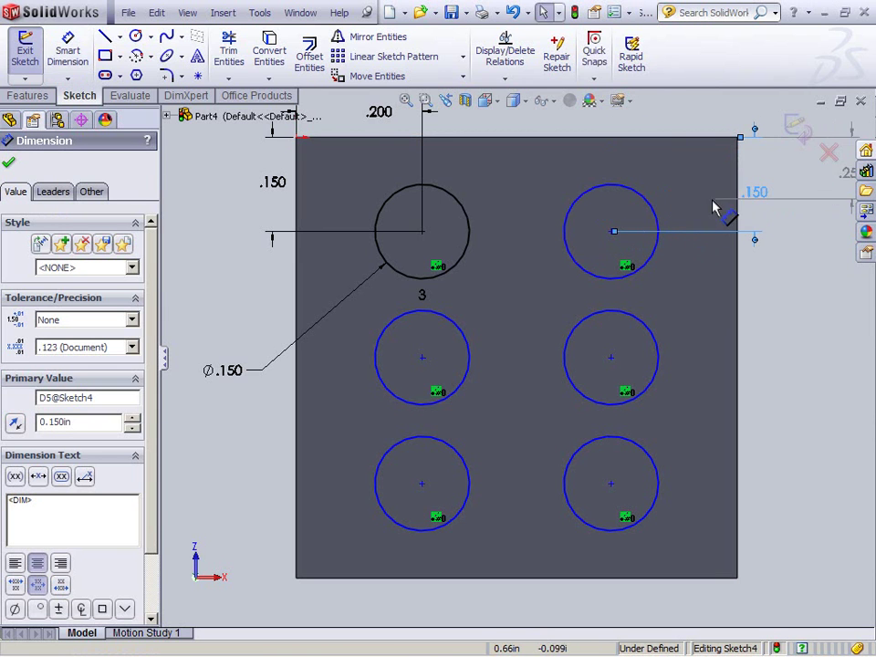
key(Escape)
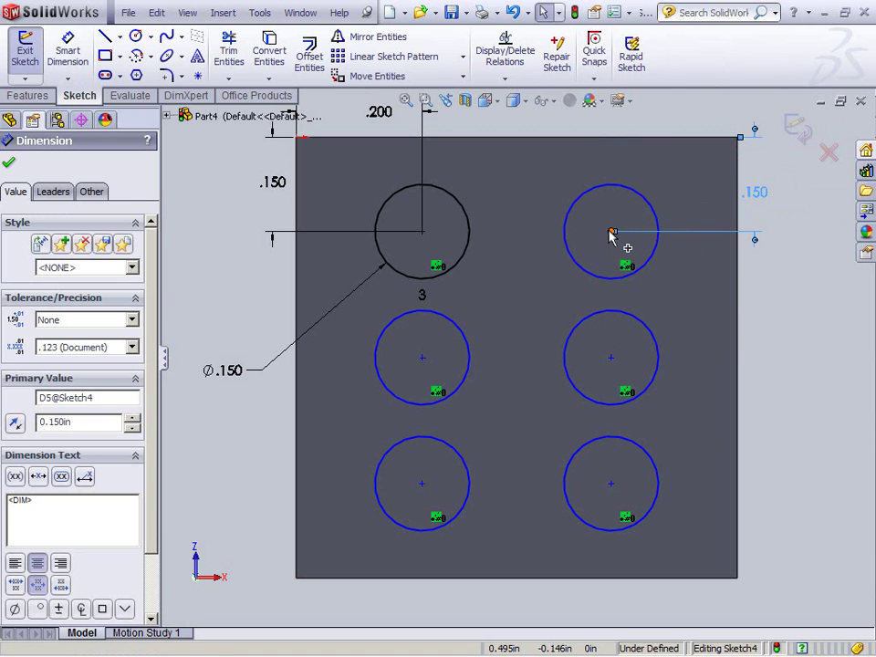
click(611, 232)
click(737, 216)
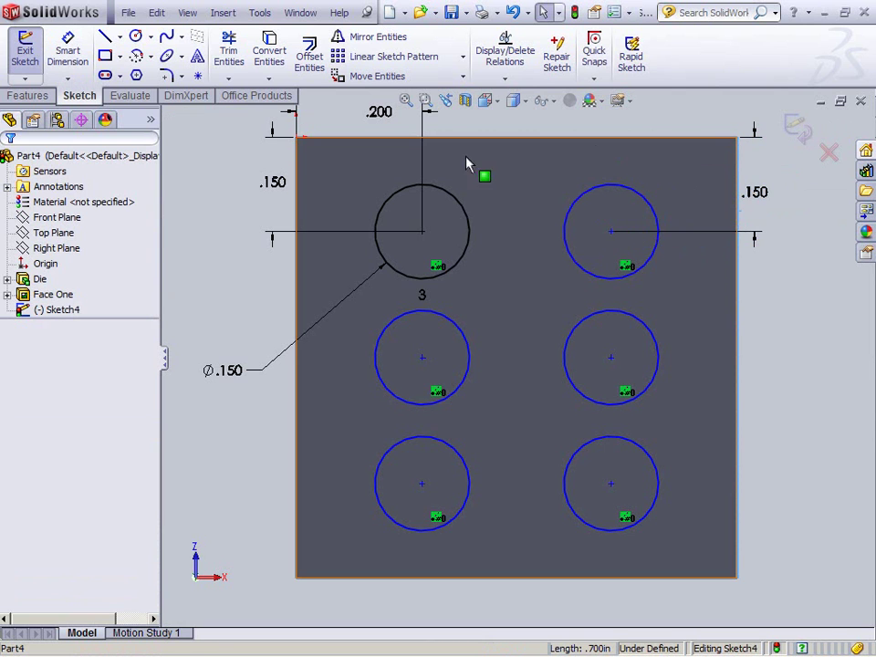
Dimension the upper-right circle's center from the face's right edge at 0.2 in.
click(67, 50)
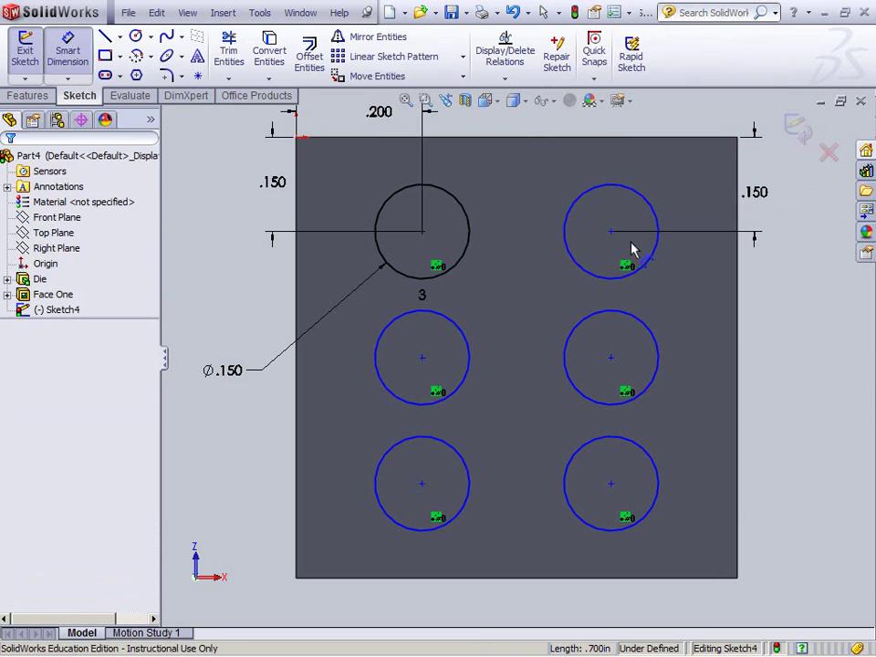
click(611, 231)
click(737, 217)
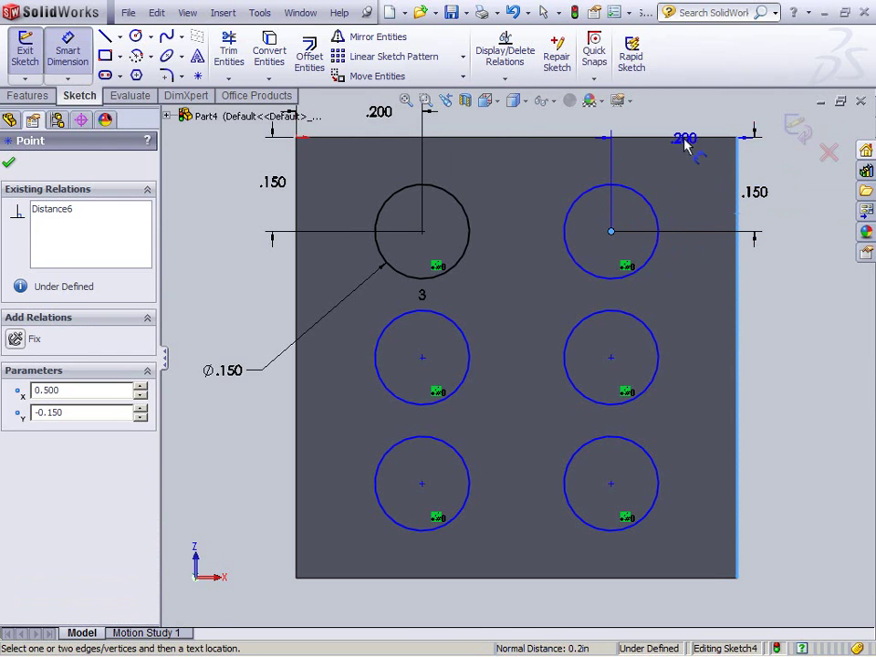
click(661, 125)
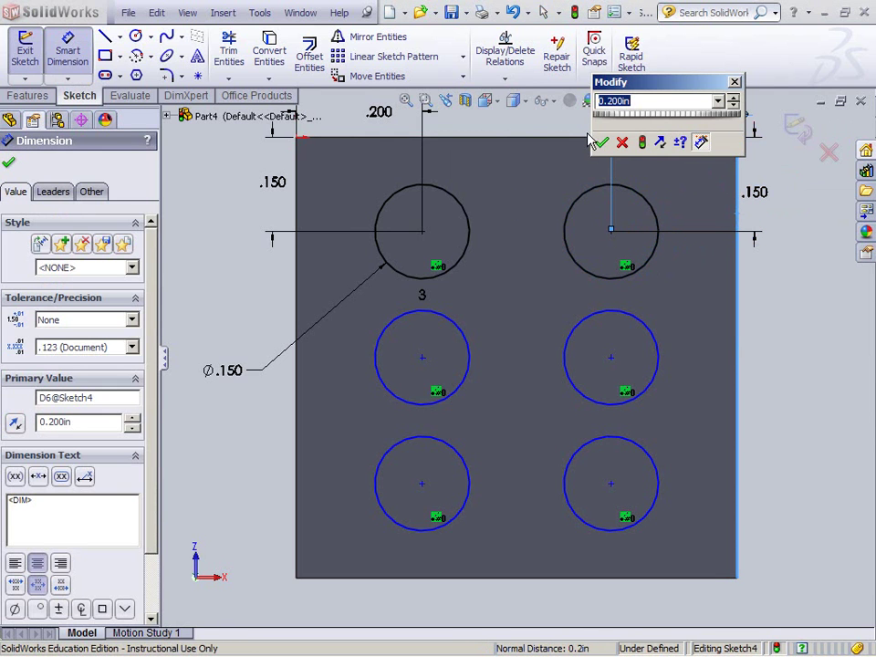
click(602, 143)
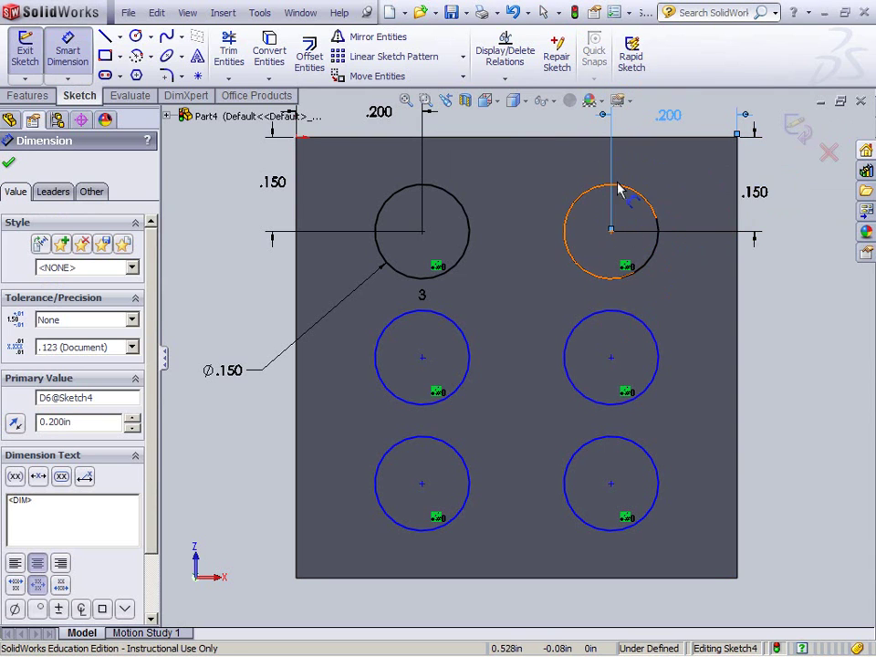
Dimension the lower-right circle's center from the face's right edge at 0.2 in.
click(612, 484)
click(738, 493)
click(687, 613)
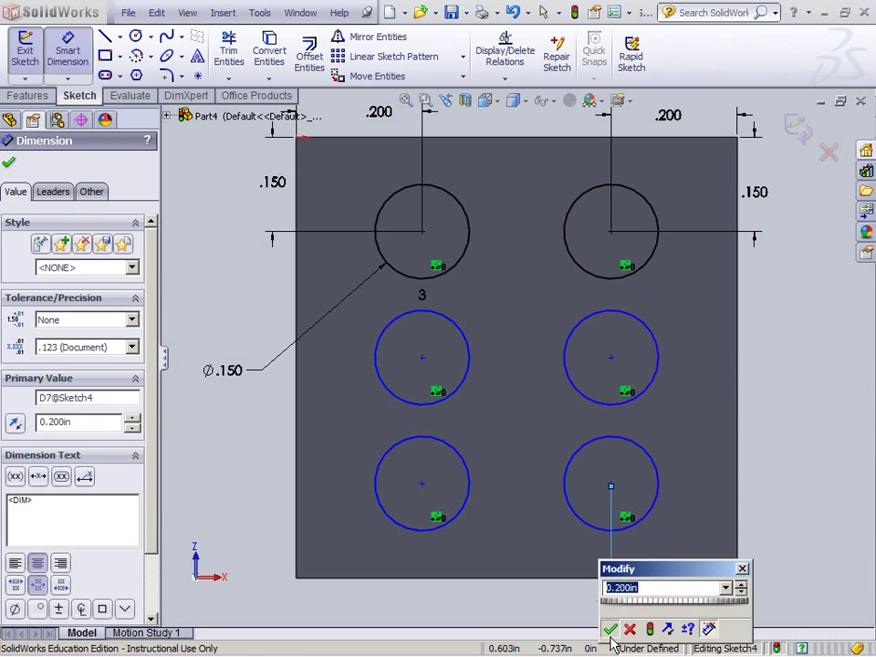
click(610, 629)
Dimension the lower-right circle's center from the face's bottom edge at 0.15 in and shift the dimension text slightly lower.
click(611, 484)
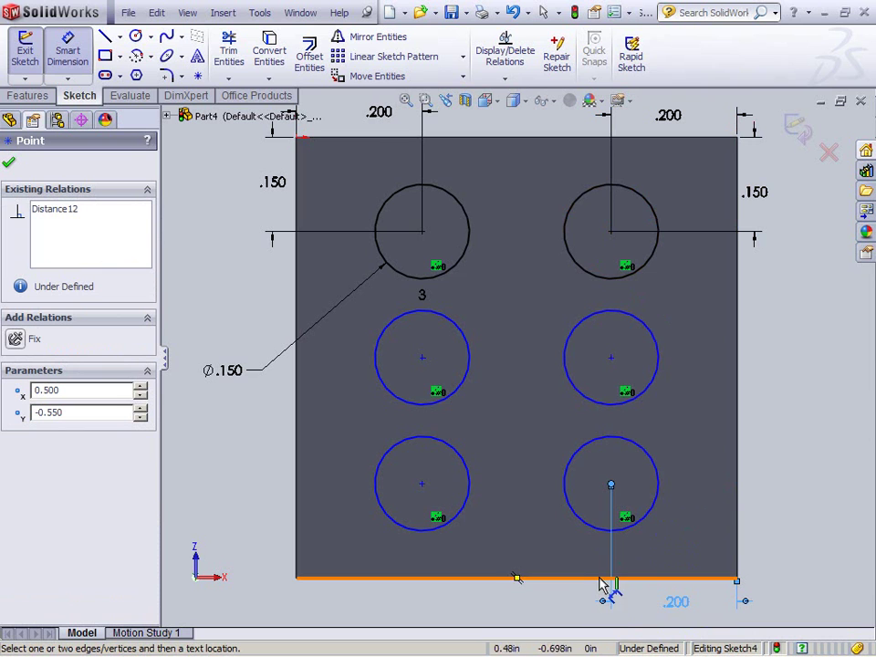
click(606, 578)
click(764, 524)
click(764, 523)
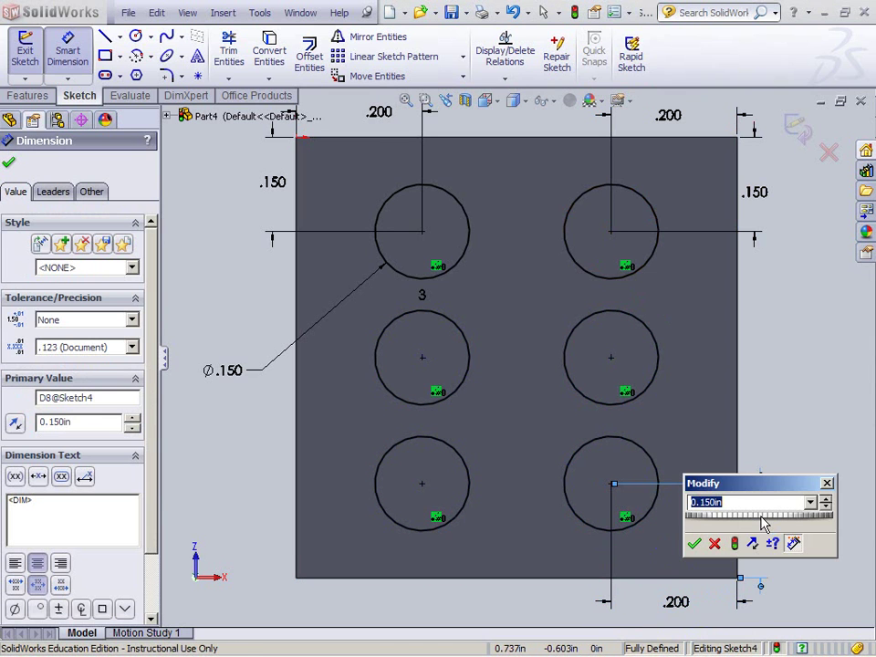
click(694, 544)
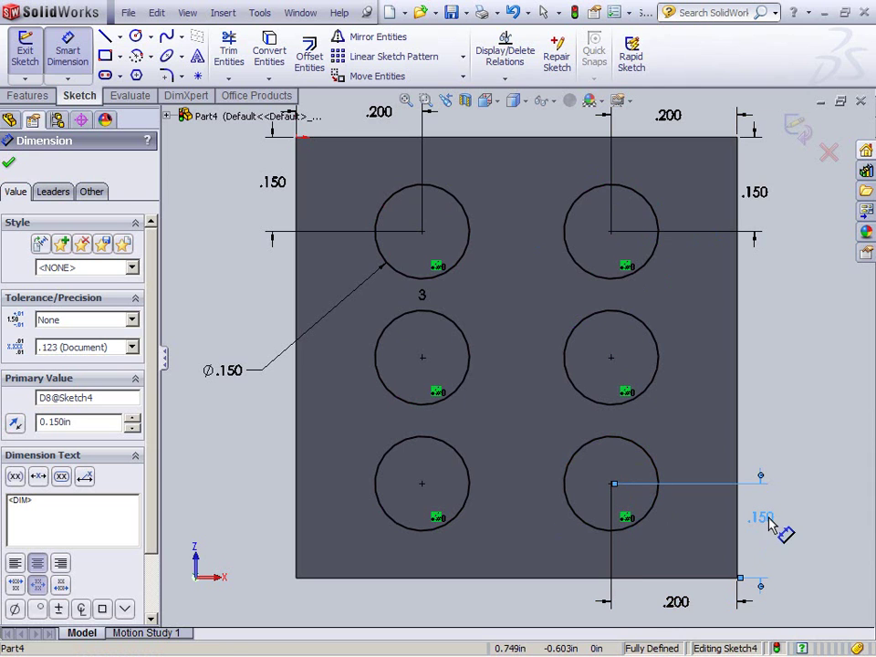
click(772, 552)
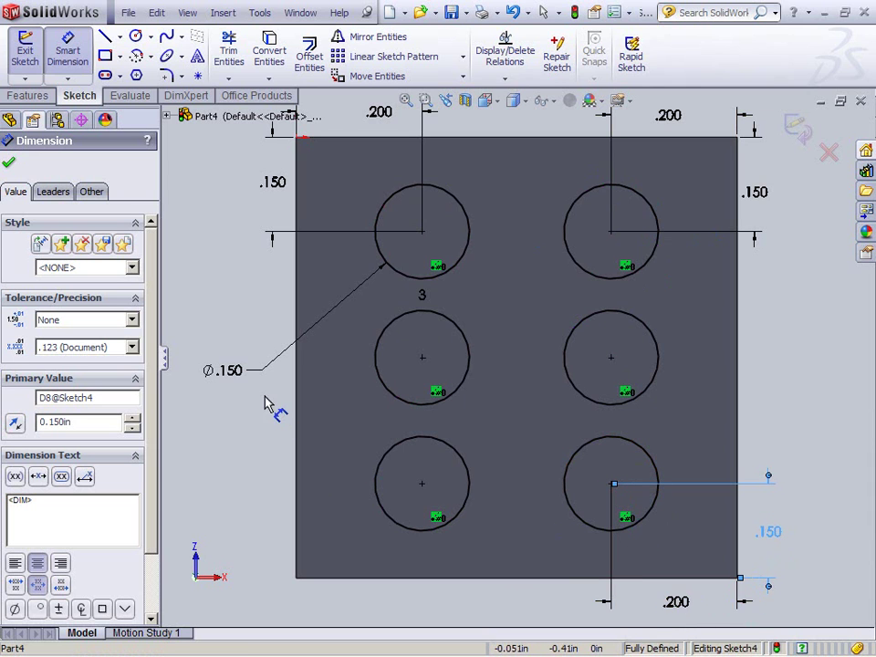
Set the upper-left circle's diameter to 0.2 in, finish dimensioning, and undo the diameter change.
click(233, 370)
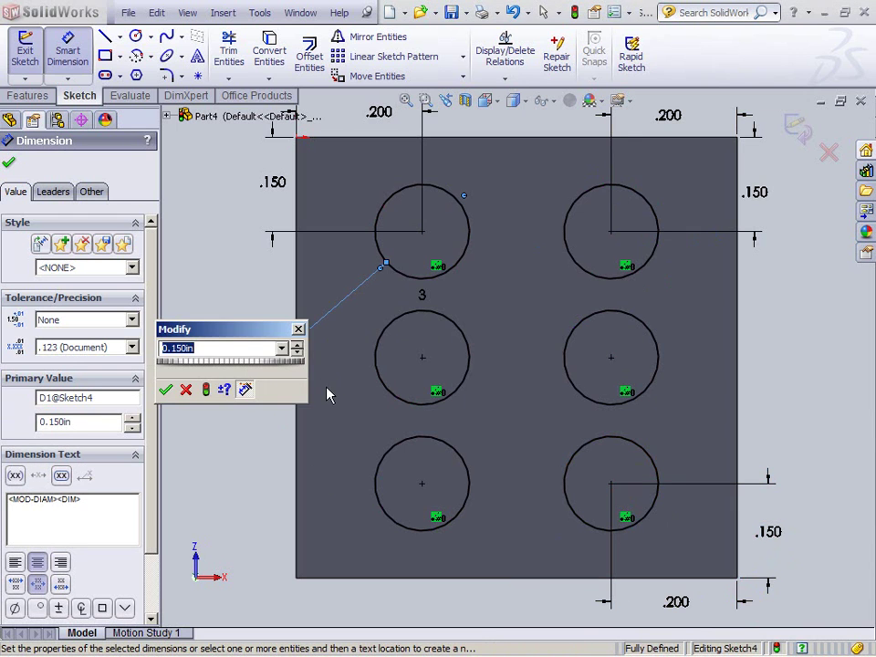
text(.2)
key(Return)
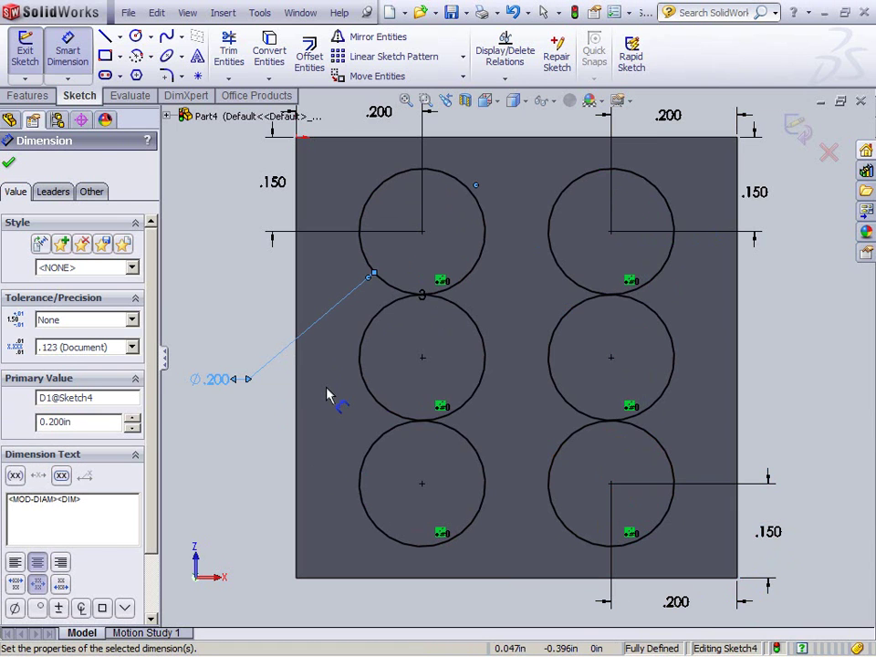
key(Escape)
key(ctrl+z)
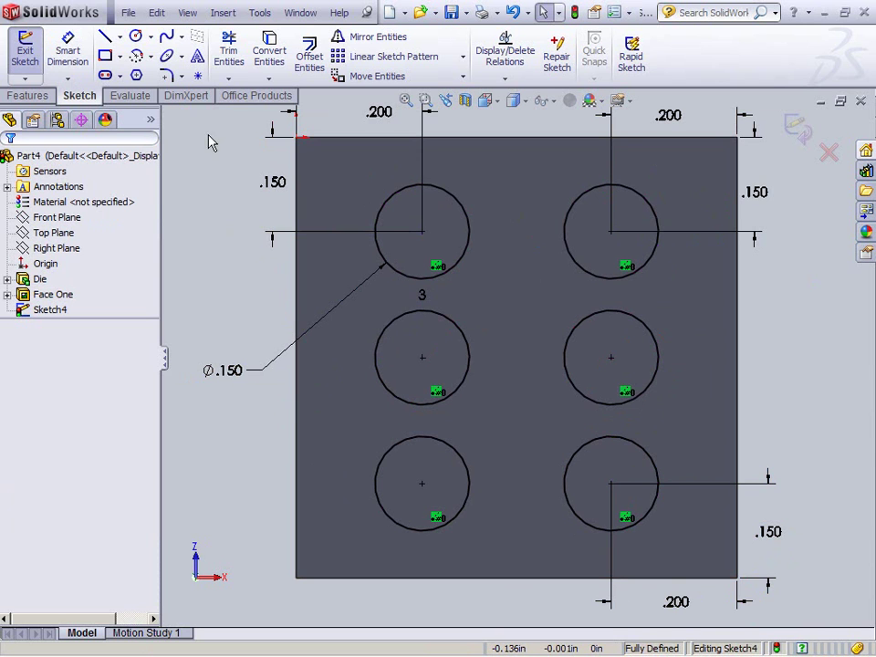
Close the sketch and cut the six circles into the die face as a 0.09 in blind Extruded Cut.
click(27, 46)
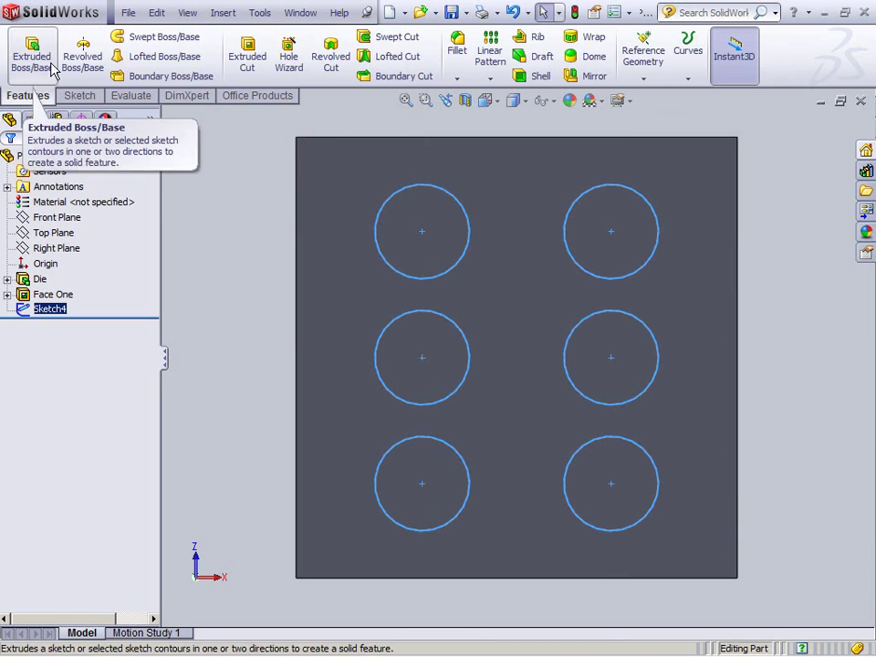
click(55, 310)
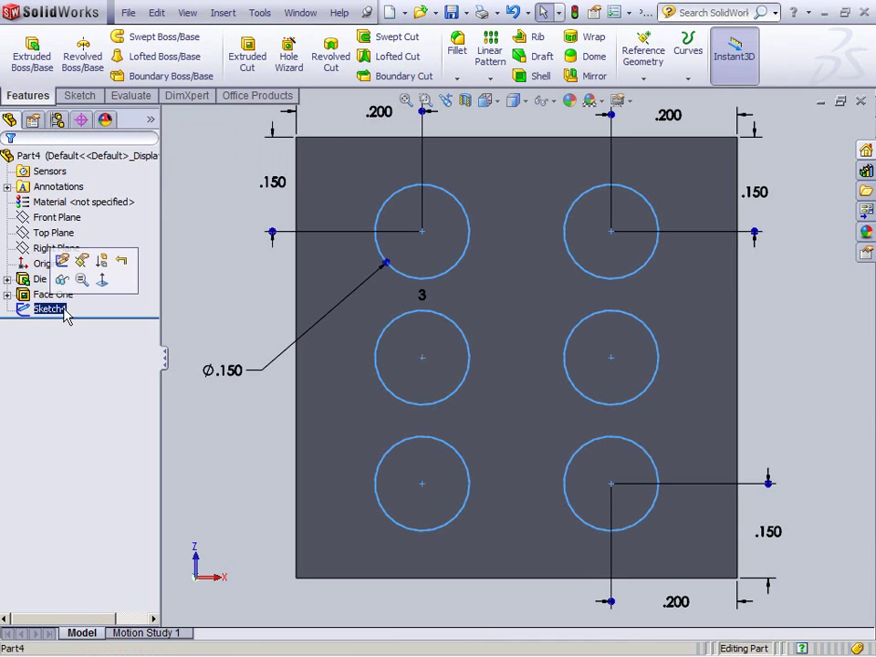
click(245, 61)
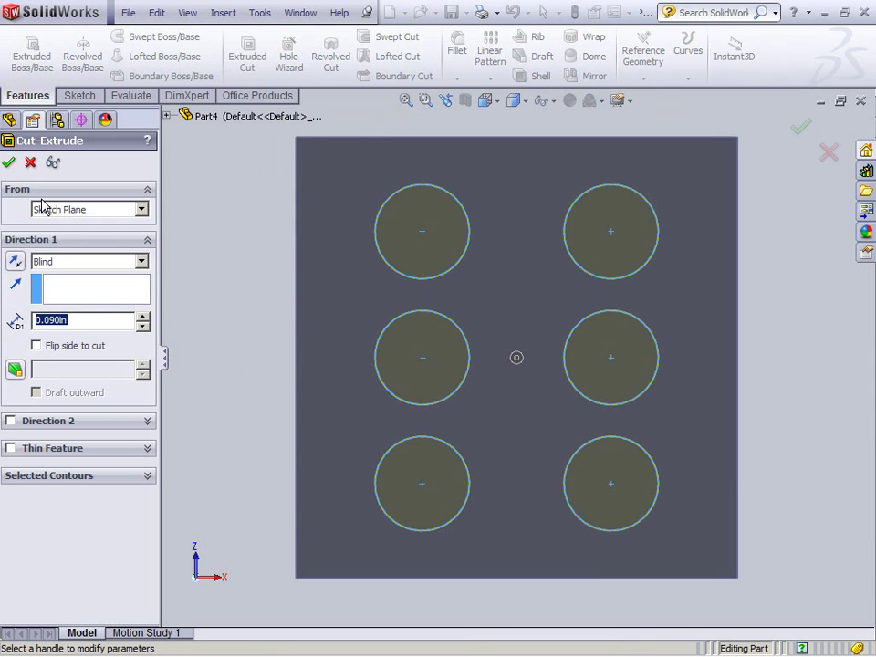
click(11, 164)
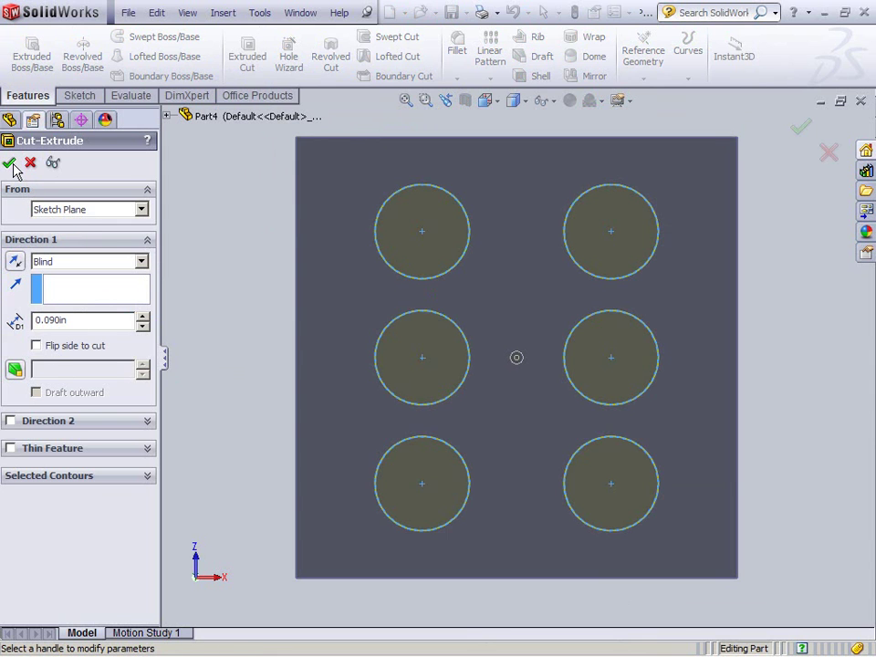
click(588, 306)
click(794, 301)
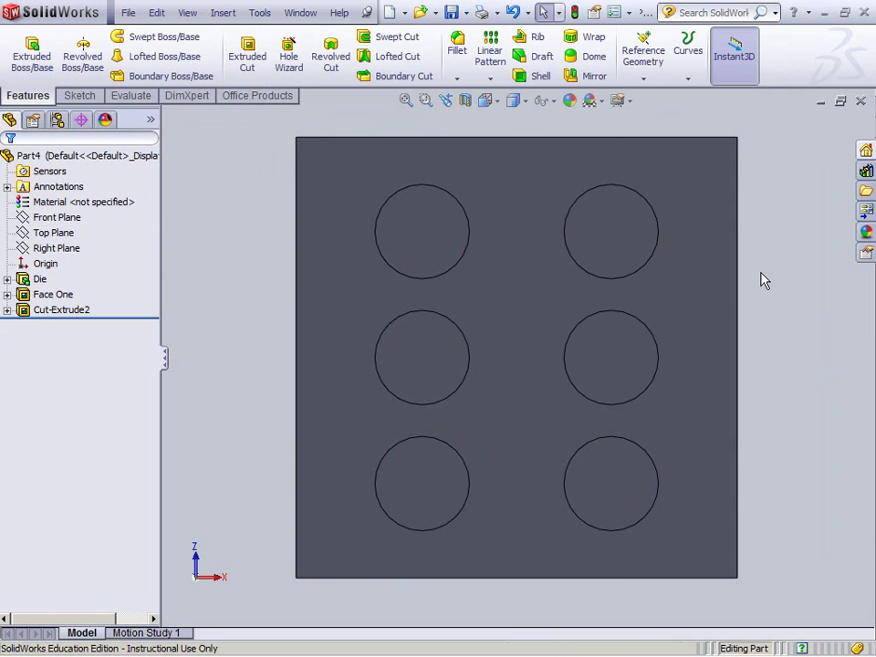
middle_drag(763, 280, 587, 317)
Rename the six-pip cut feature as Face Six.
right_click(72, 311)
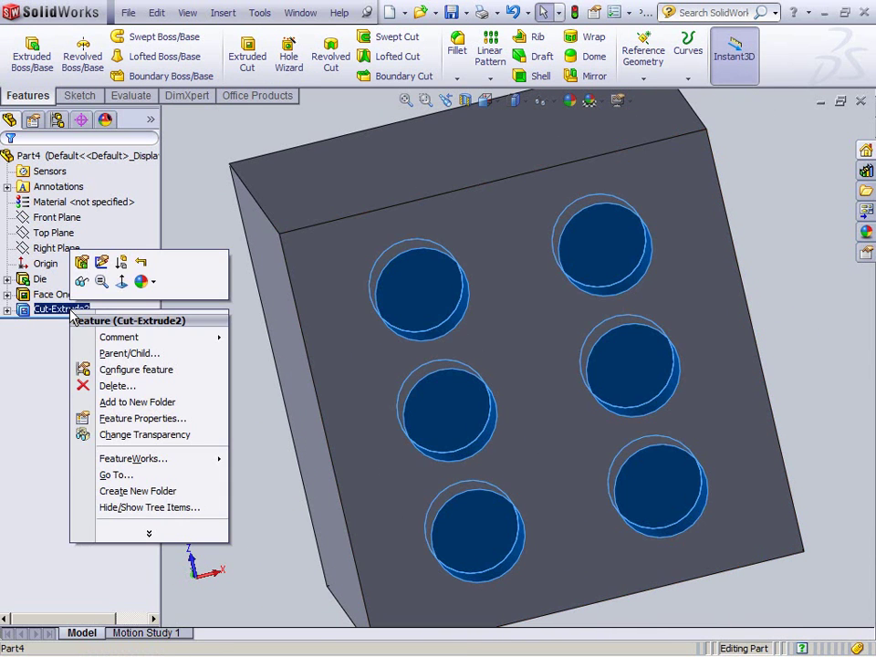
click(142, 418)
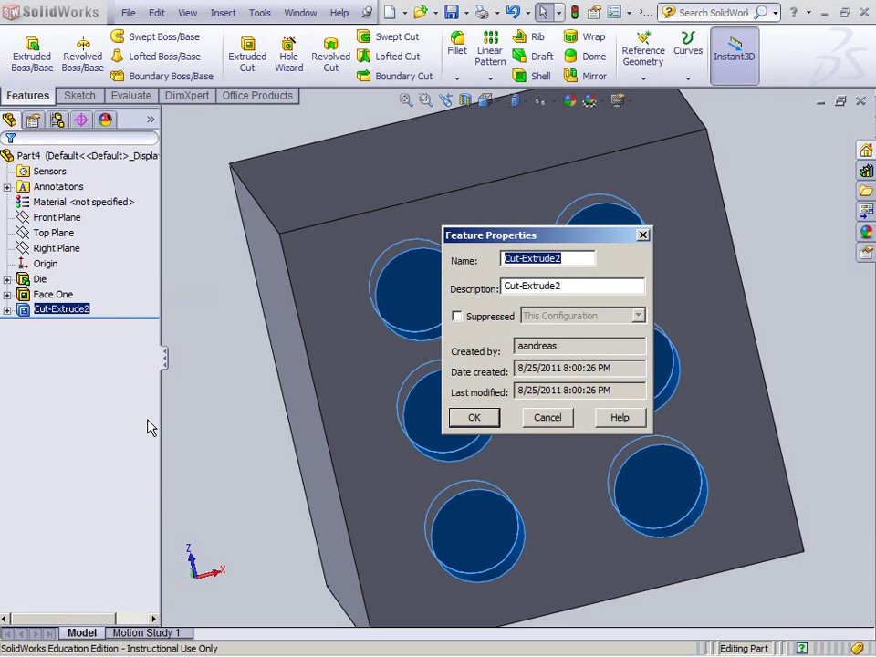
text(Face Six)
key(Return)
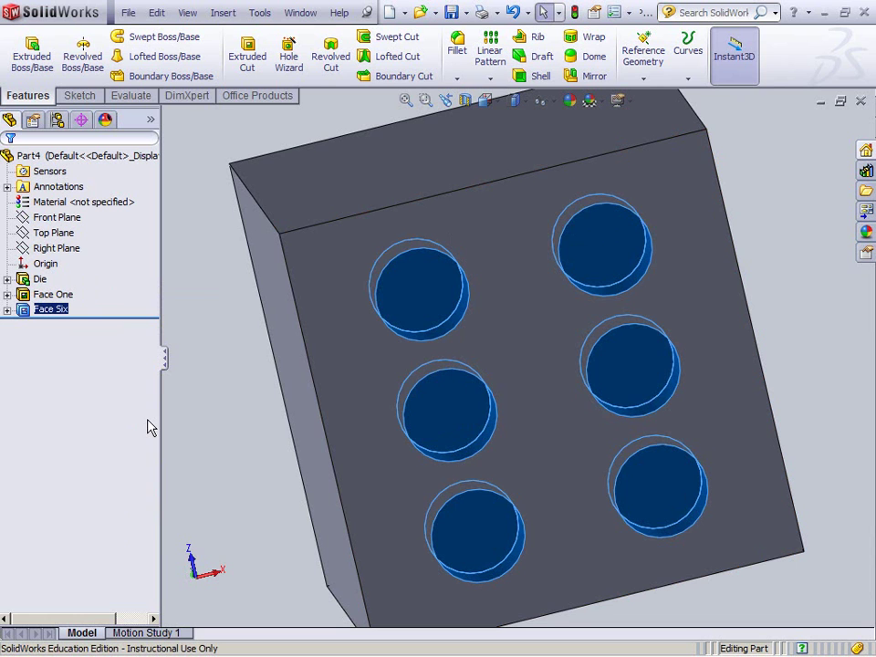
click(528, 287)
click(241, 356)
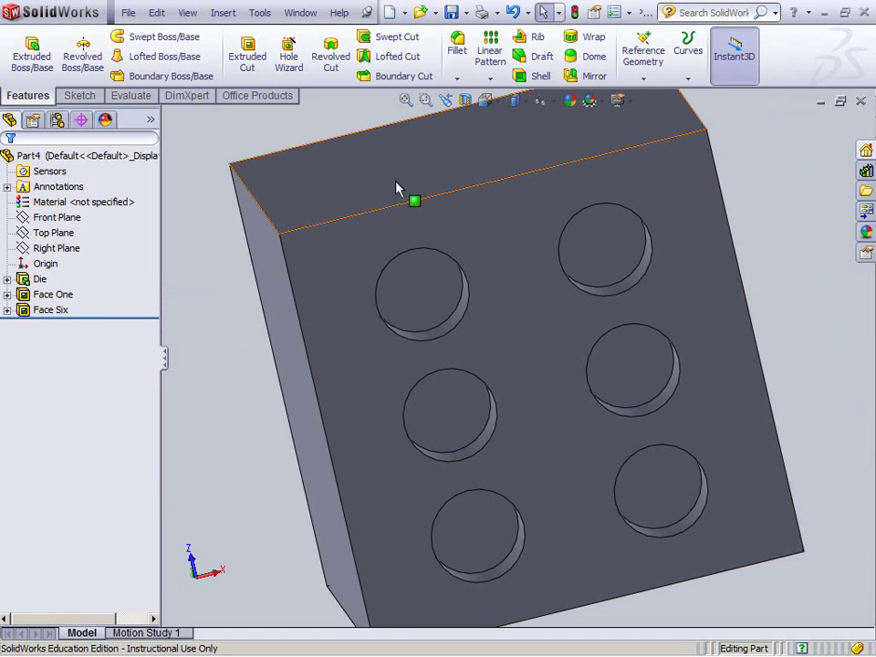
Orient the view normal to the blank die face that adjoins the upper edge of the six-pip face.
click(422, 157)
right_click(450, 159)
click(304, 163)
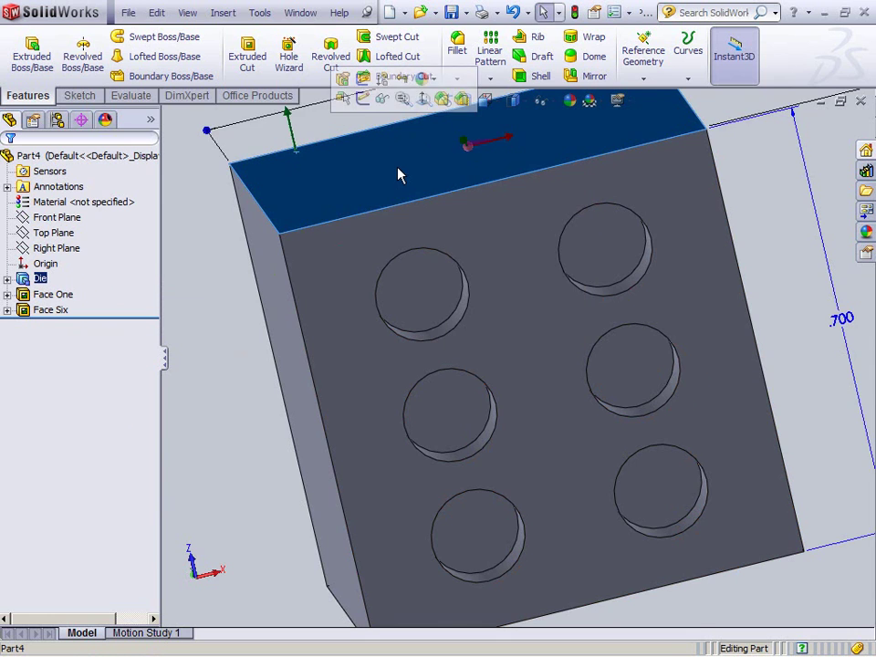
middle_drag(399, 174, 446, 300)
middle_drag(811, 182, 730, 210)
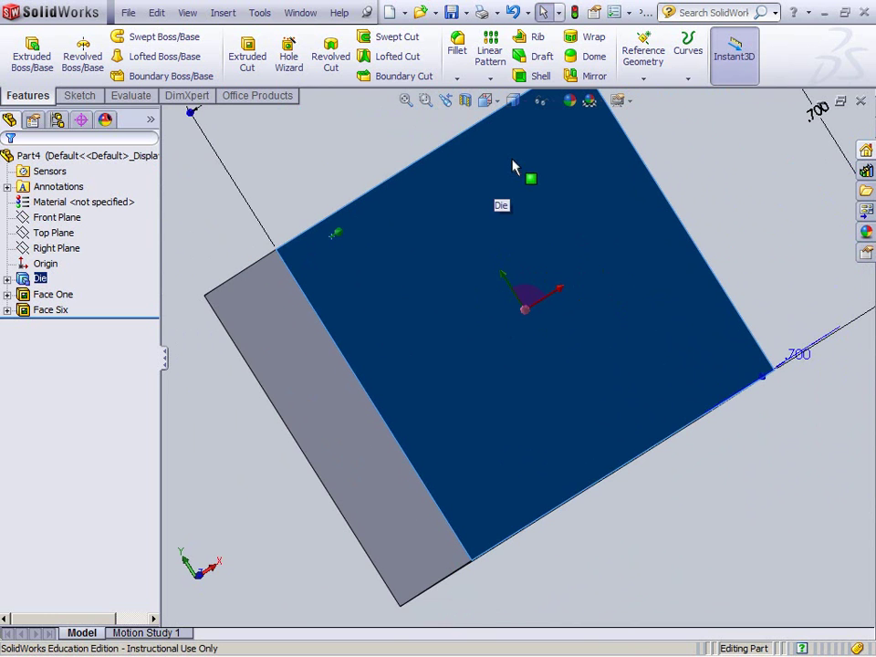
middle_drag(697, 463, 584, 275)
right_click(584, 276)
click(790, 539)
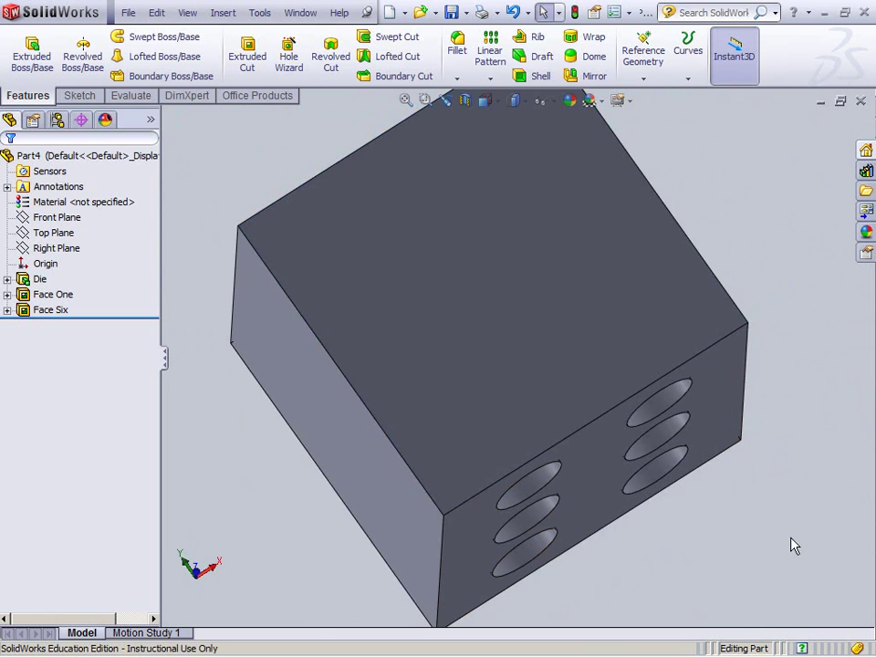
middle_drag(790, 539, 739, 420)
click(520, 194)
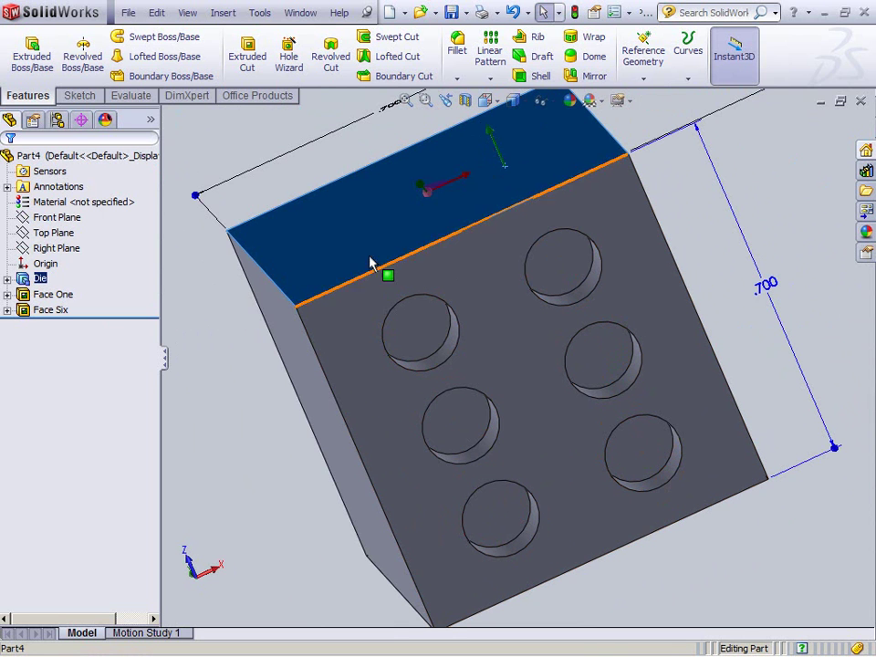
right_click(366, 198)
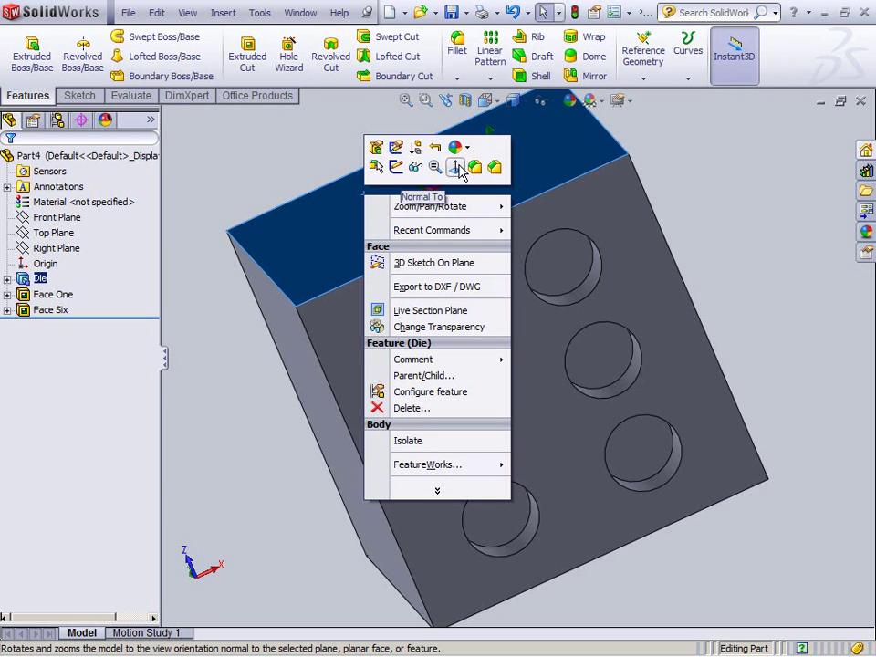
click(458, 167)
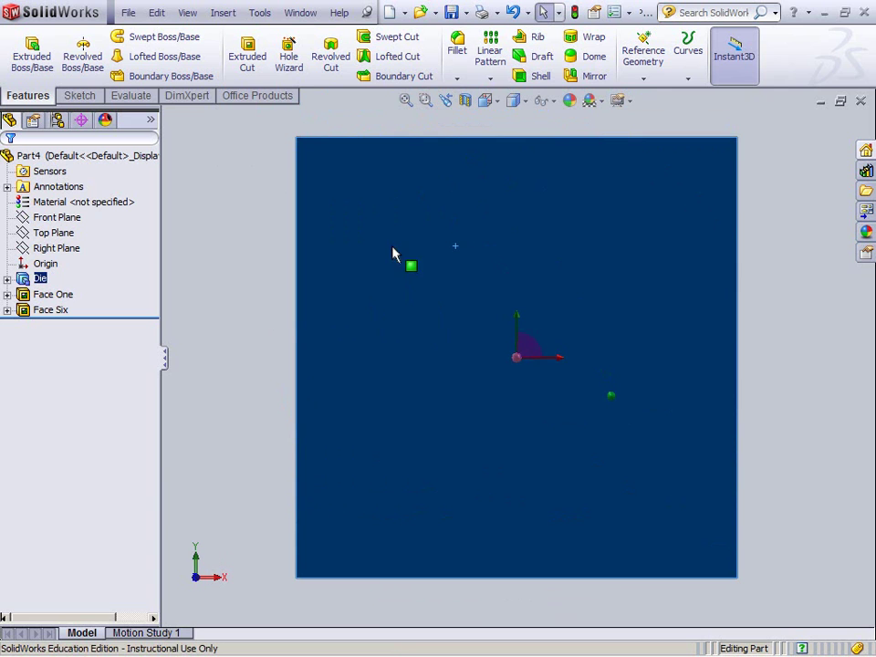
Start a sketch on the blank face and draw a circle about 0.148 in in diameter near its upper-left corner.
right_click(449, 190)
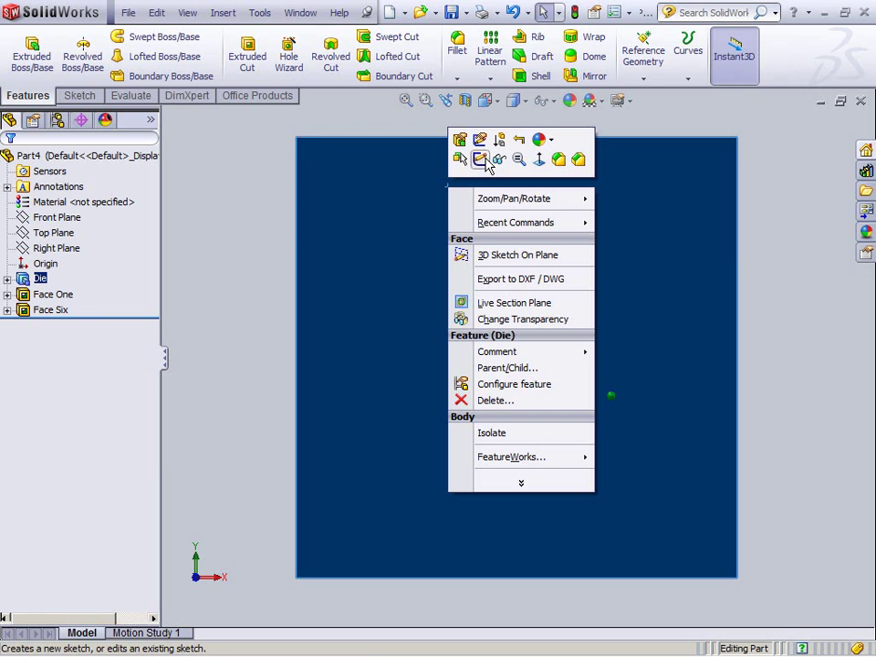
click(267, 258)
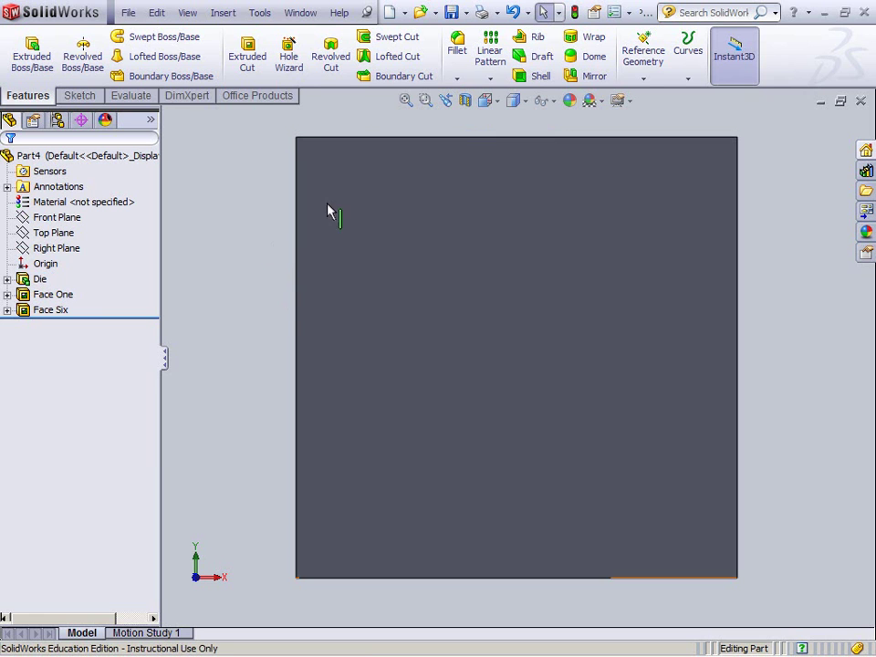
right_click(462, 190)
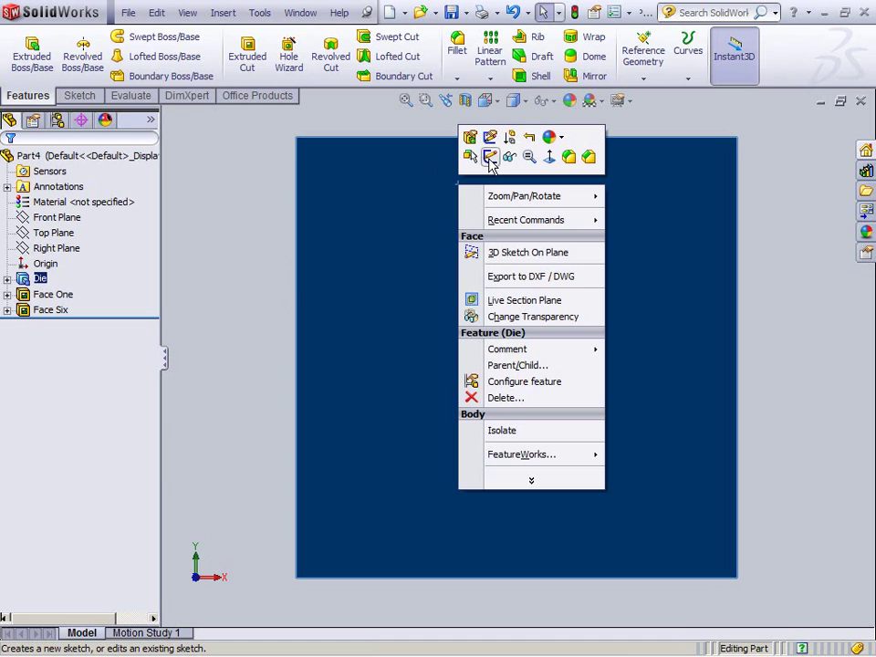
click(491, 160)
click(135, 36)
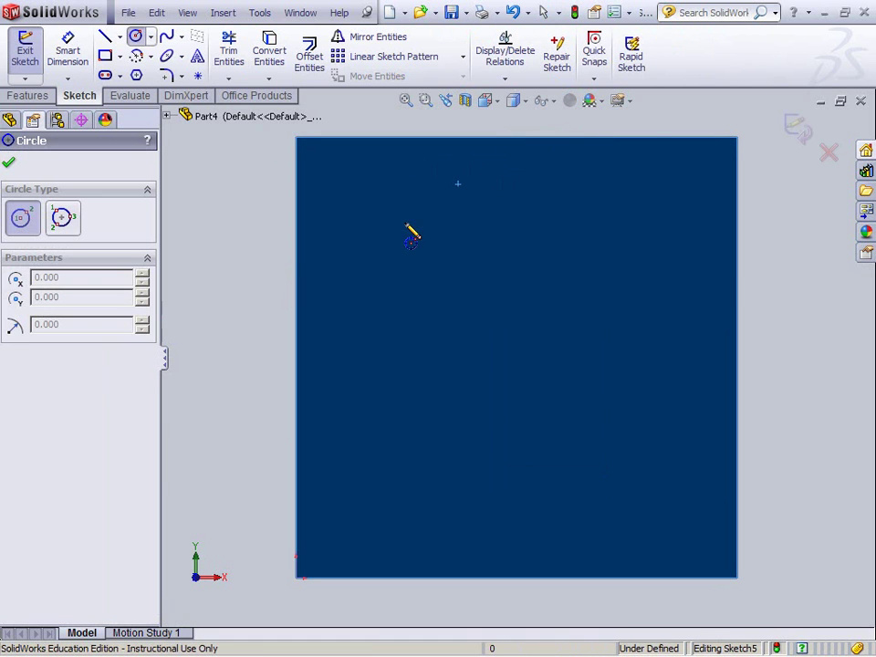
click(382, 198)
click(415, 231)
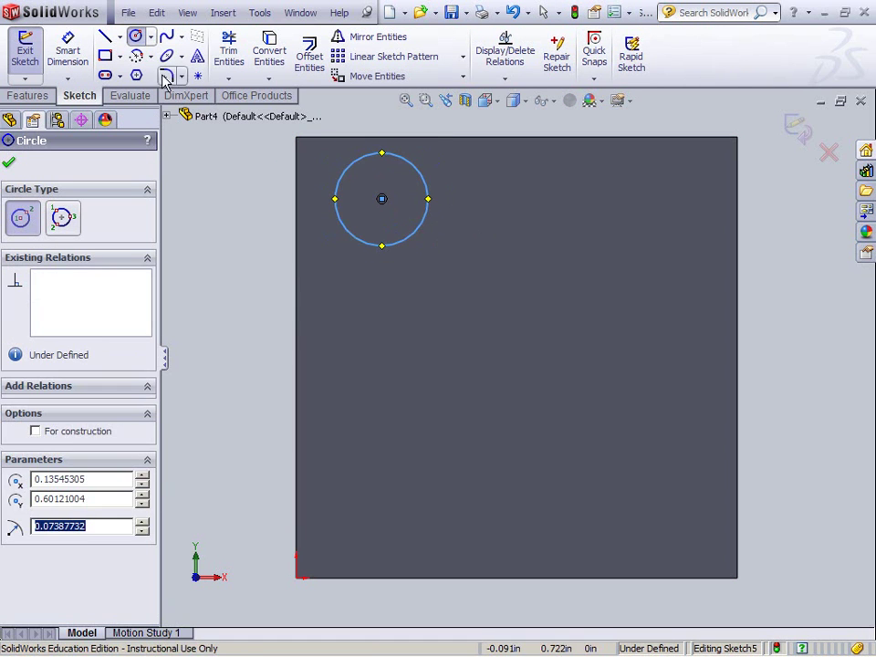
Dimension the new circle's diameter at 0.15 in.
click(70, 46)
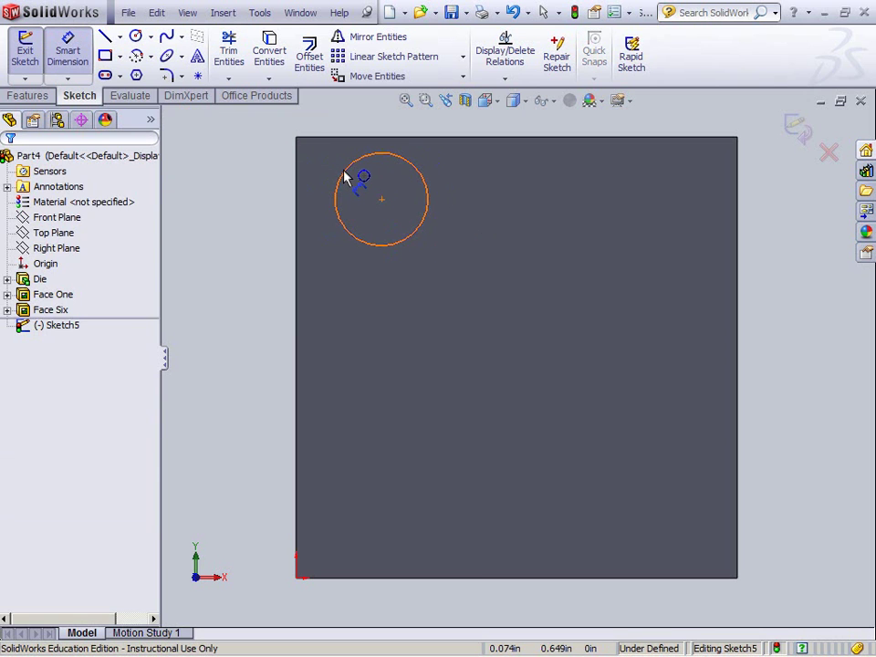
click(347, 177)
click(231, 139)
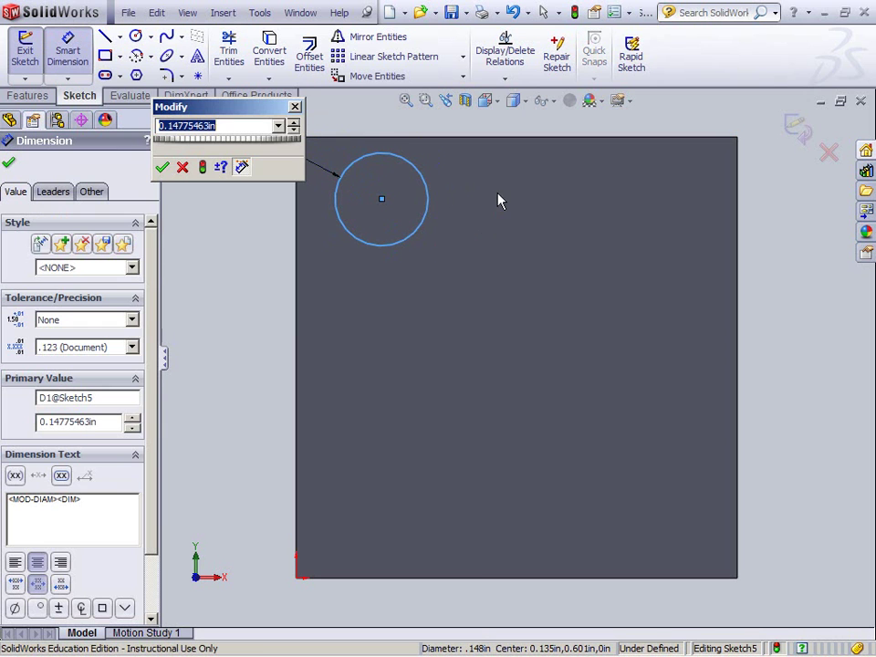
text(.15)
key(Return)
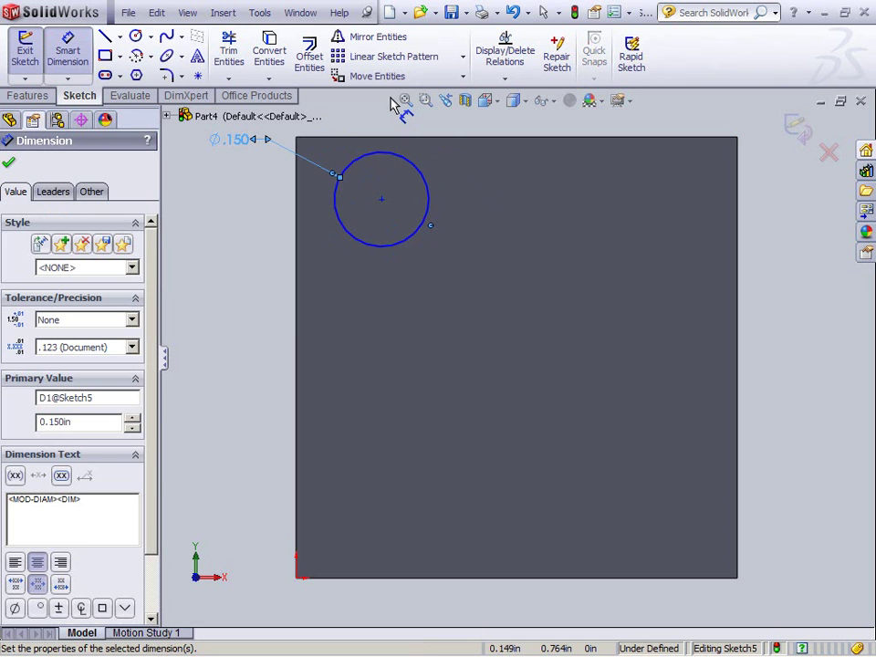
Dimension the circle's center from the face's top edge at 0.2 in.
click(374, 141)
click(382, 200)
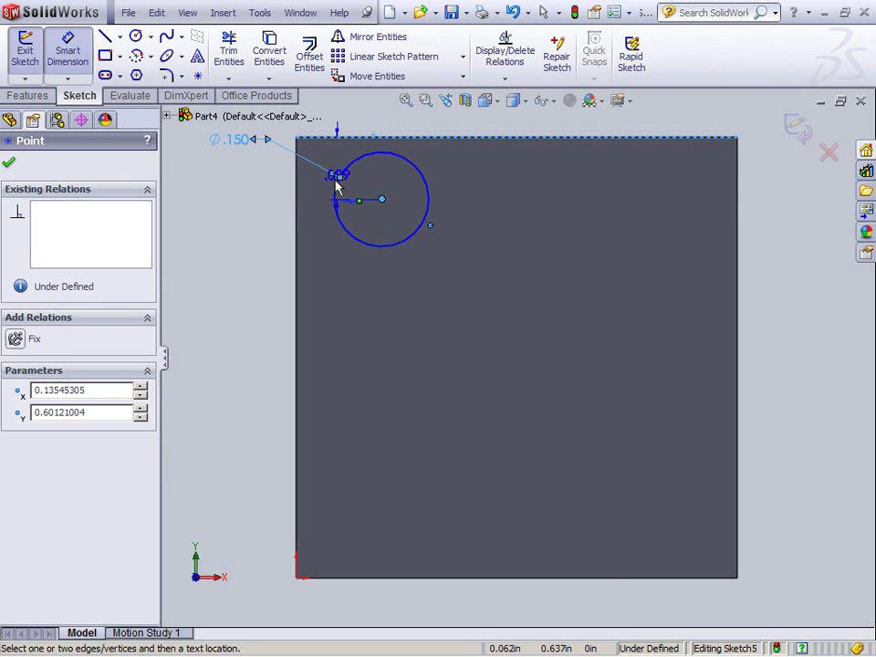
click(258, 180)
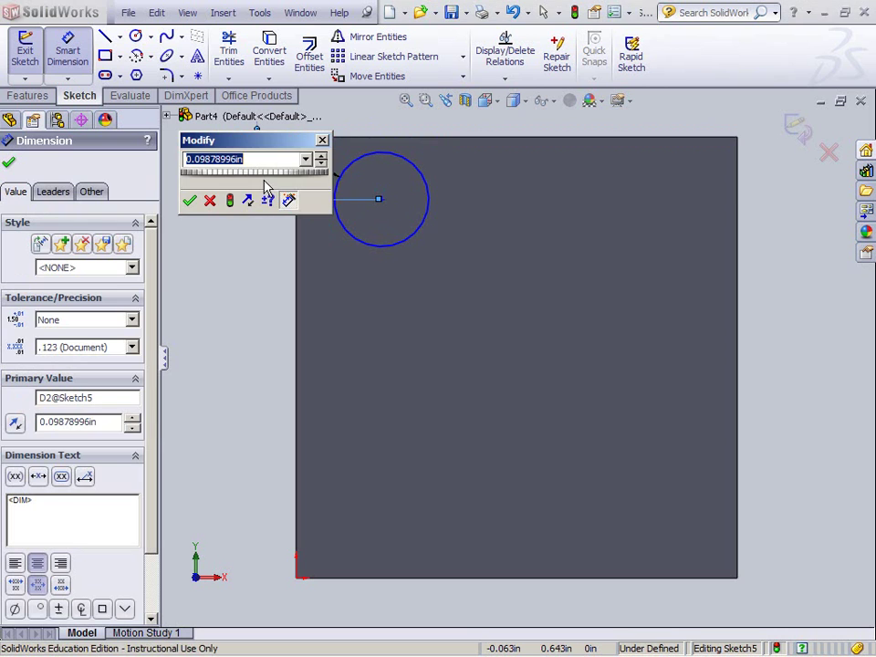
text(.2)
key(Return)
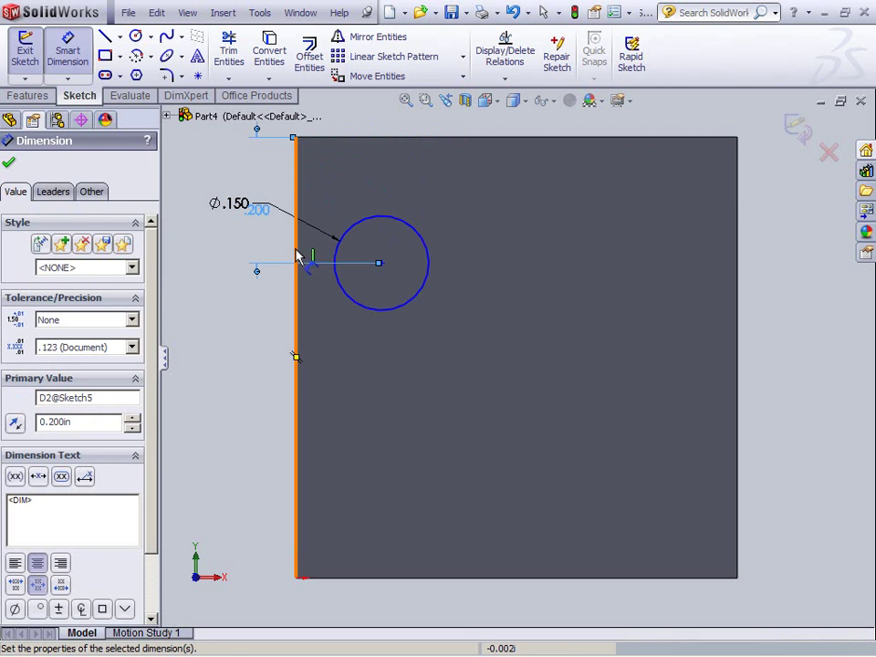
key(Escape)
click(382, 263)
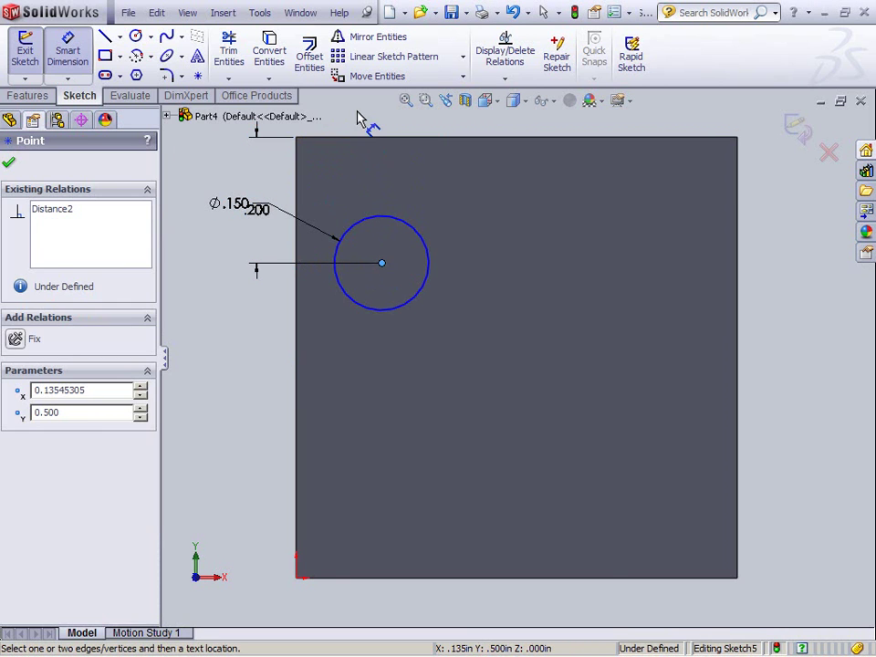
click(297, 255)
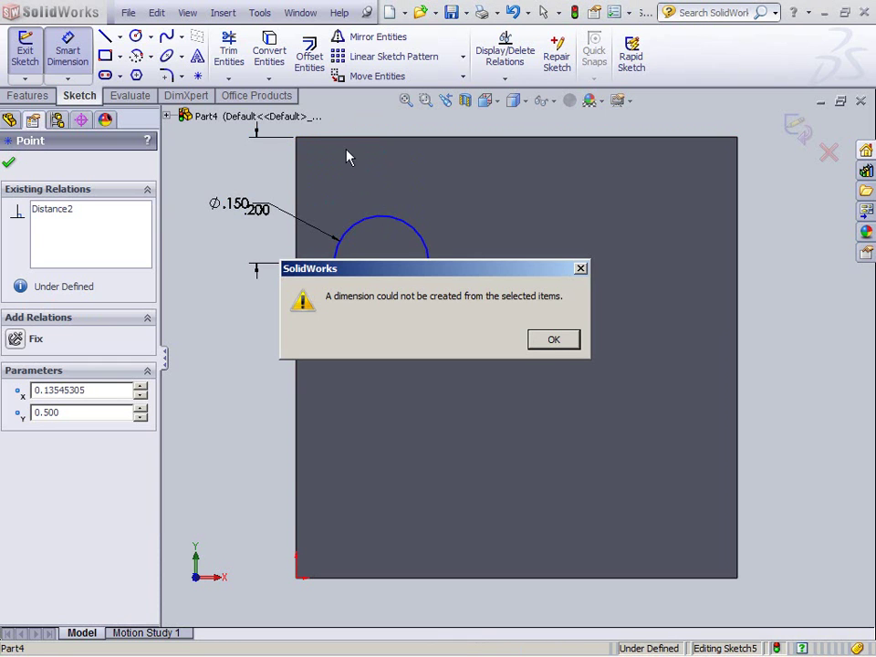
click(553, 339)
Dimension the circle's center from the face's left edge at 0.2 in.
click(70, 47)
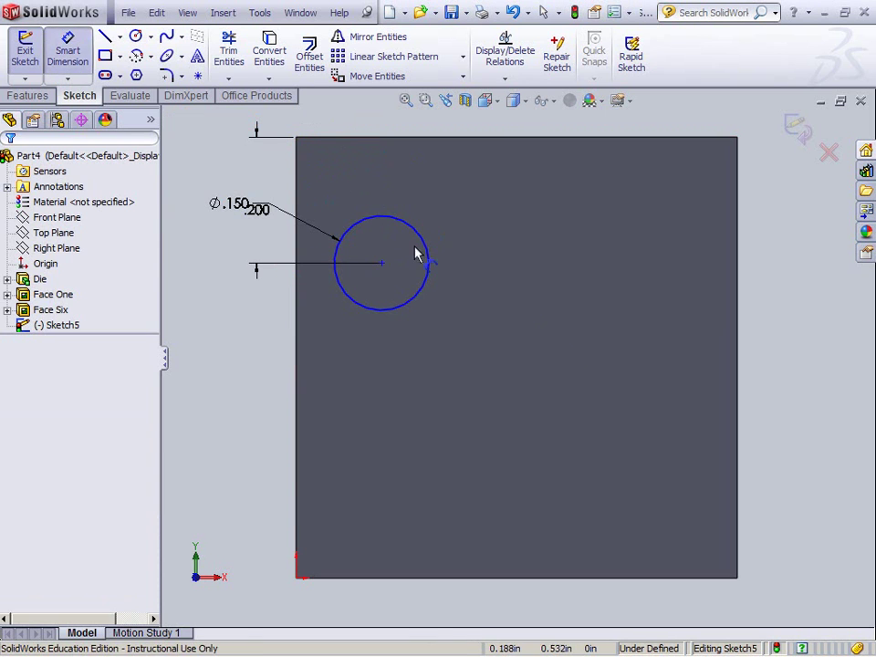
click(382, 265)
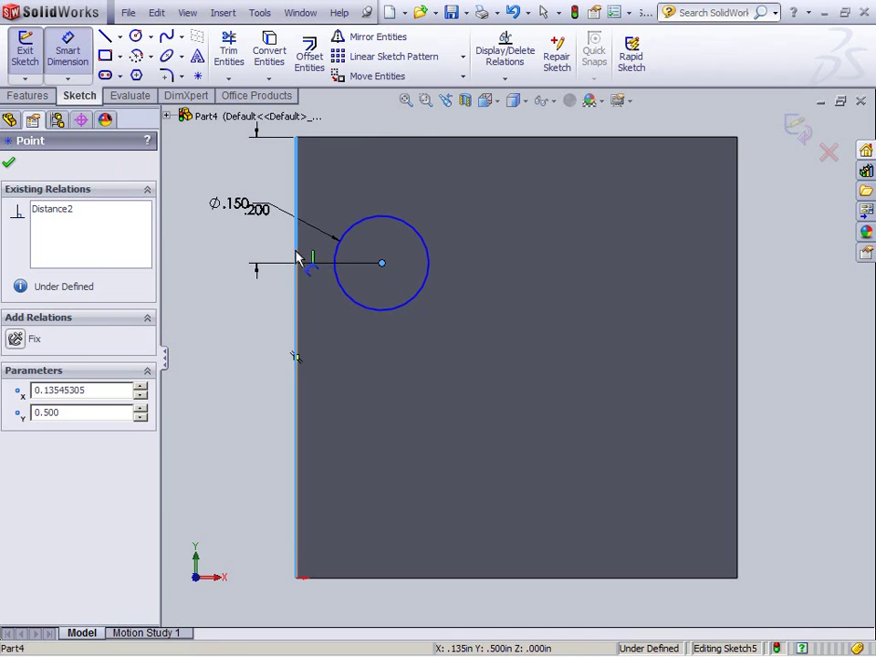
click(297, 250)
click(356, 126)
text(.2)
key(Return)
Fit the sketch in view, rearrange the diameter and position dimension texts so they do not overlap, and finish dimensioning.
drag(272, 205, 248, 157)
mouse_move(298, 211)
mouse_down()
mouse_move(284, 215)
mouse_move(289, 205)
mouse_up()
drag(368, 121, 356, 100)
click(284, 205)
key(f)
drag(301, 206, 275, 185)
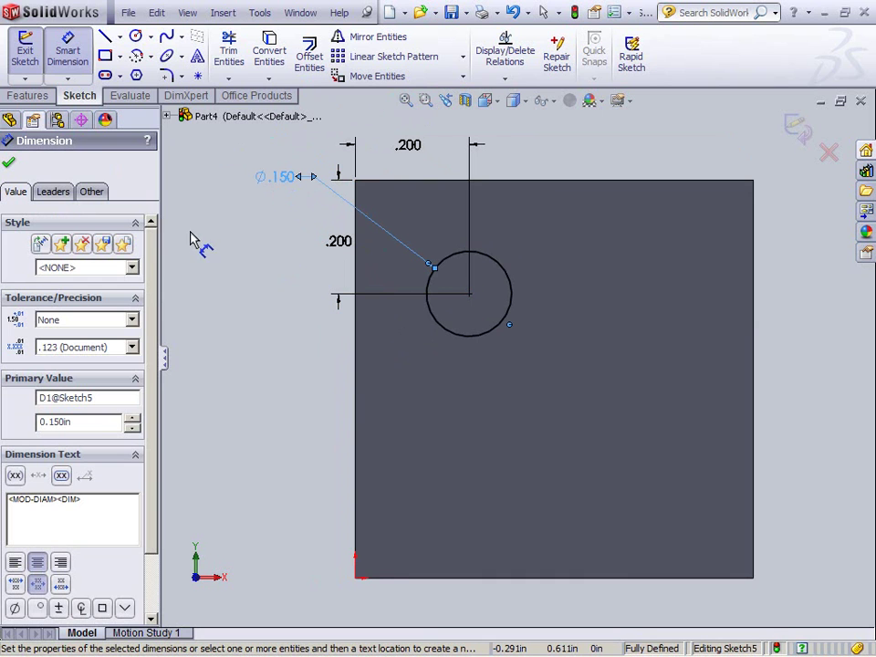
click(10, 166)
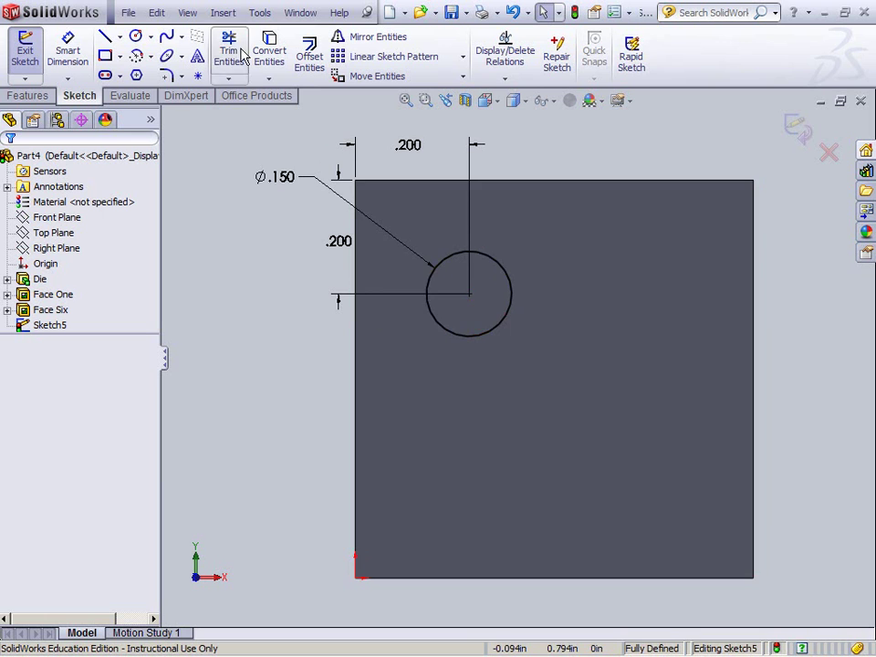
Pattern the circle linearly into a 2 by 2 grid at 0.1 in spacing, with the Y direction reversed to run downward.
click(513, 301)
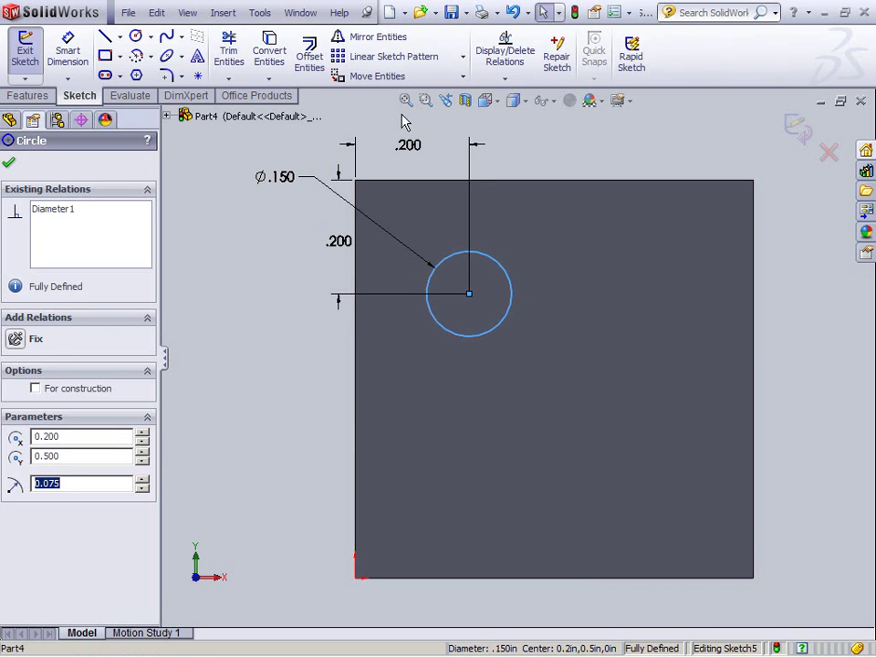
click(364, 57)
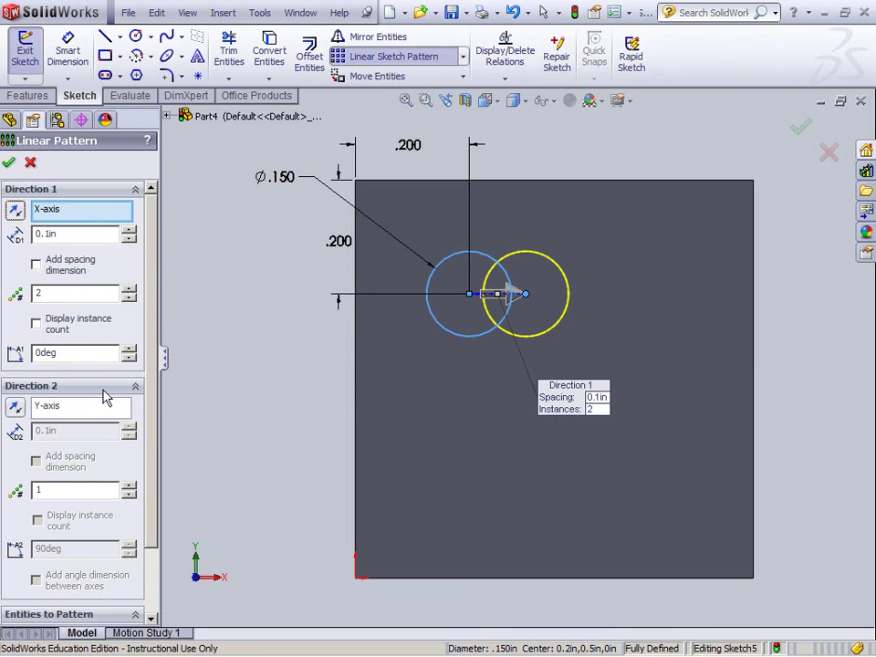
click(130, 485)
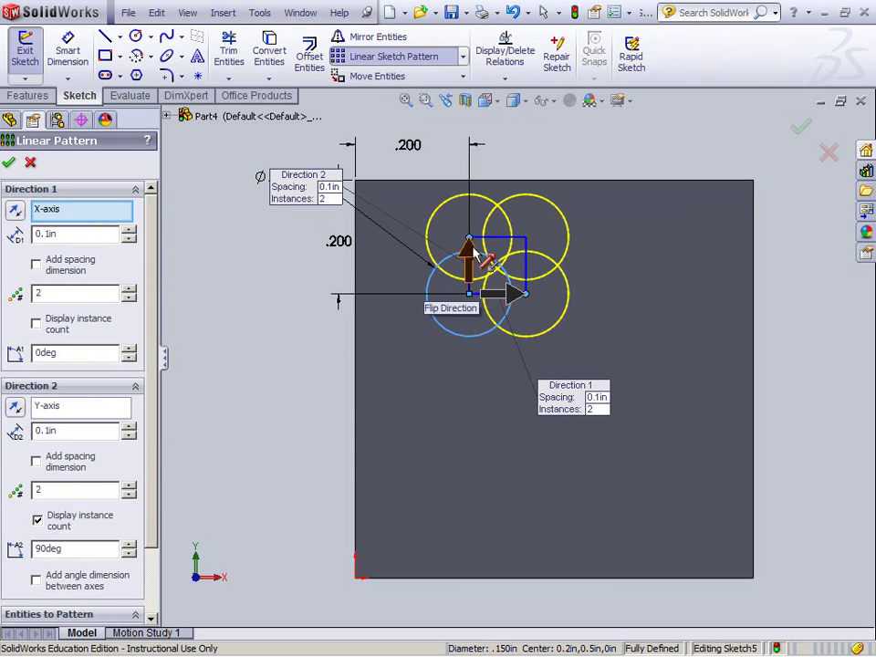
click(15, 409)
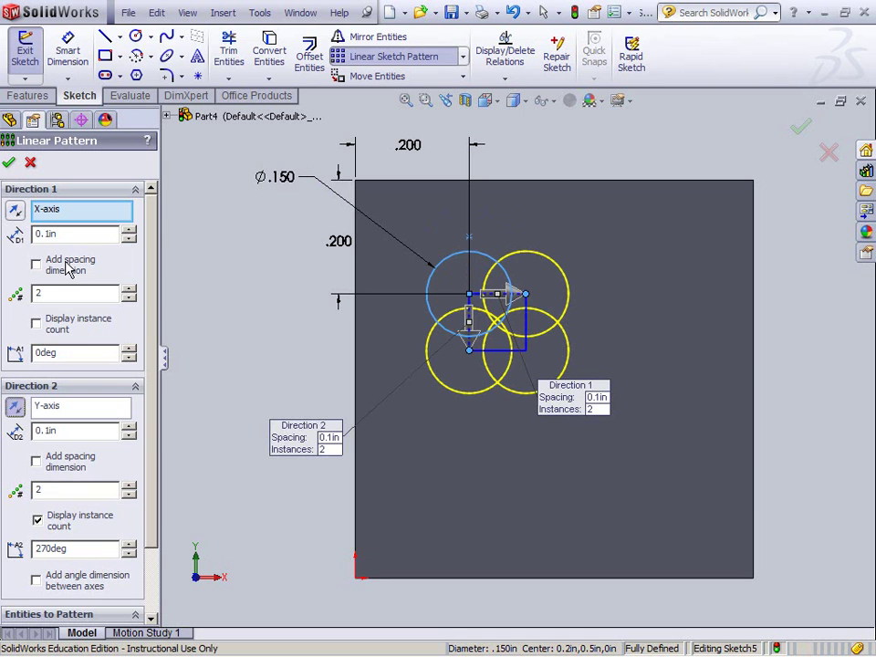
click(10, 164)
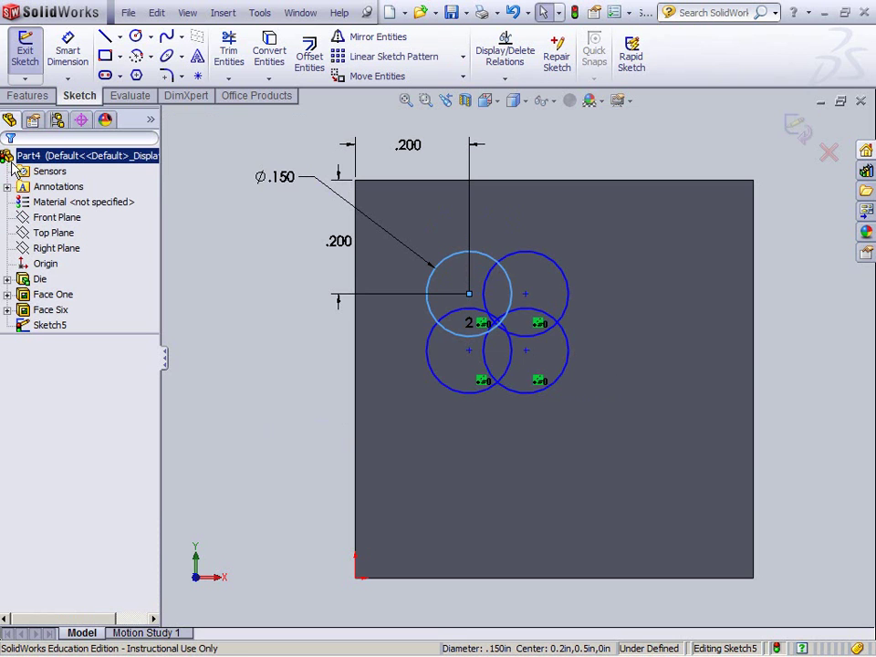
Dimension the upper-right circle's center from the face's right edge at 0.2 in.
click(66, 51)
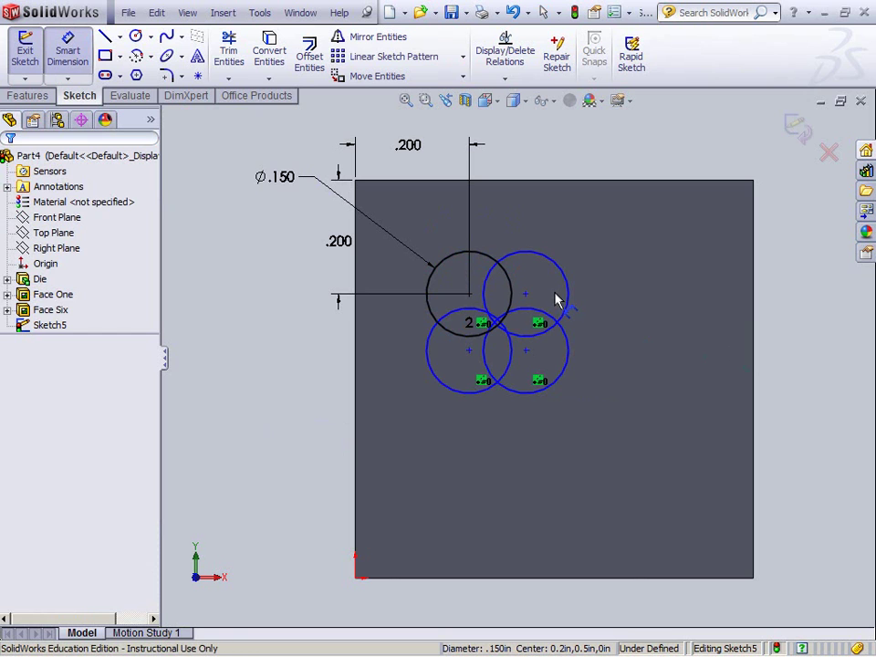
click(527, 295)
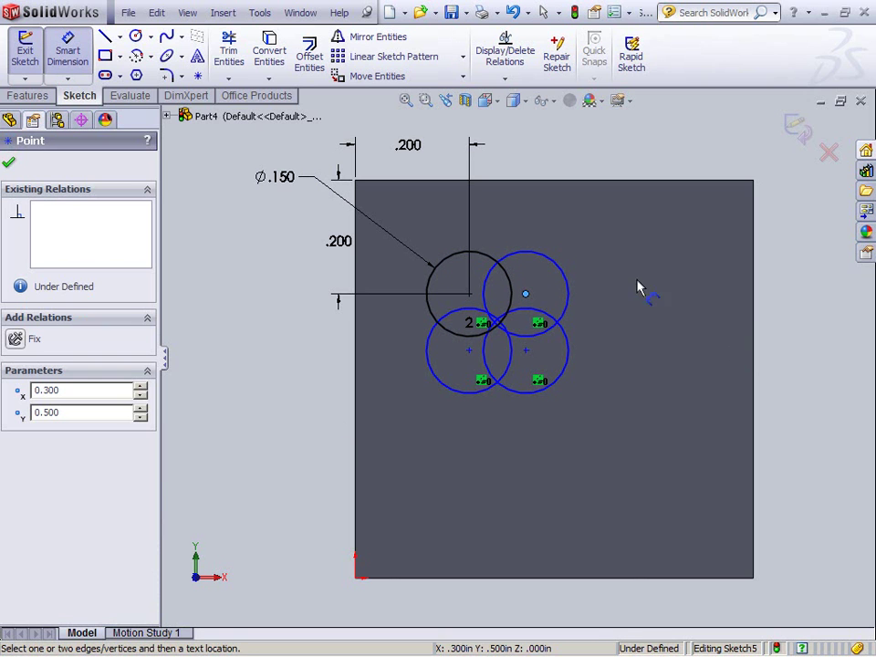
click(754, 303)
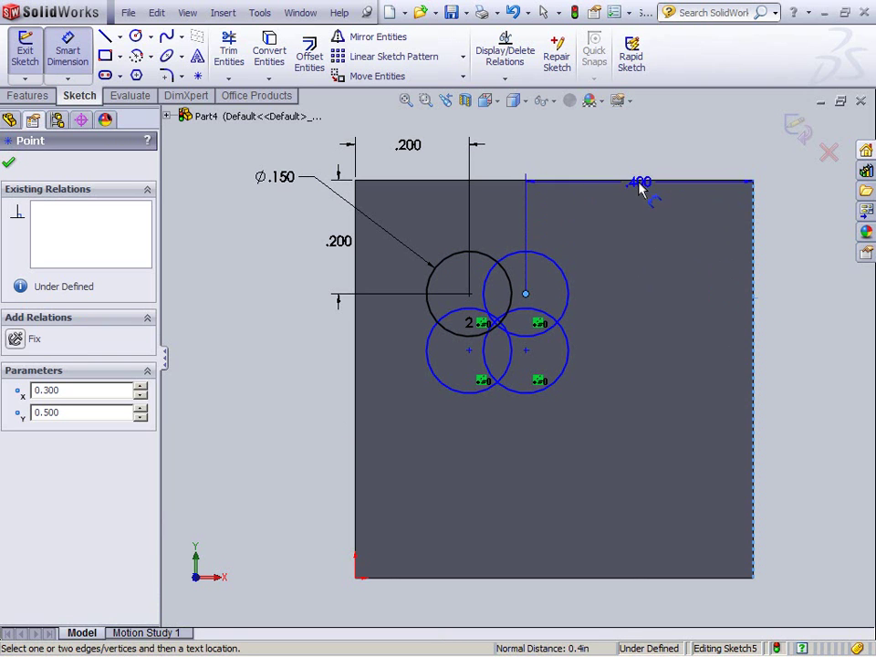
click(577, 146)
text(.2\)
key(Return)
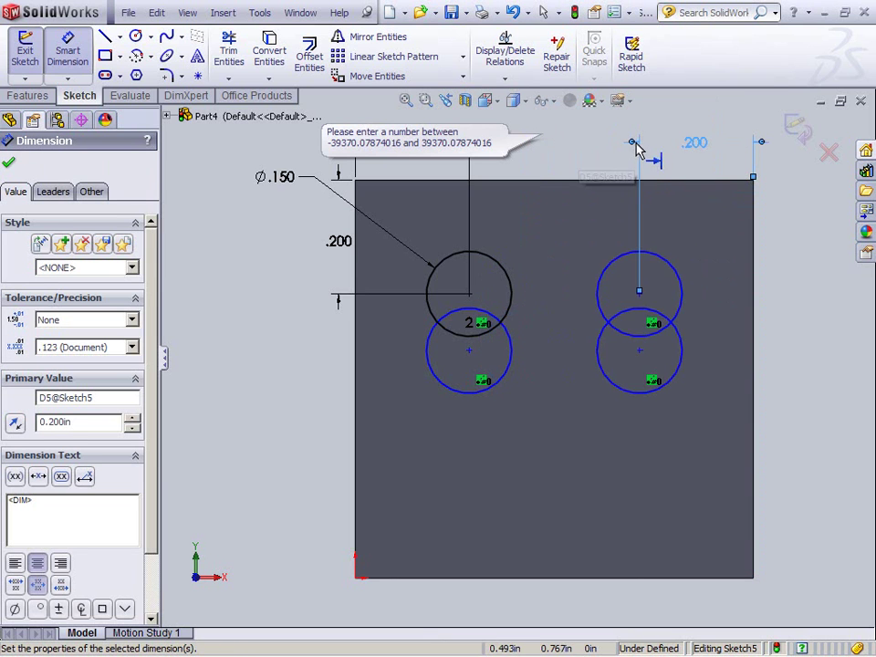
Dimension the upper-right circle's center from the face's top edge at 0.2 in.
click(639, 292)
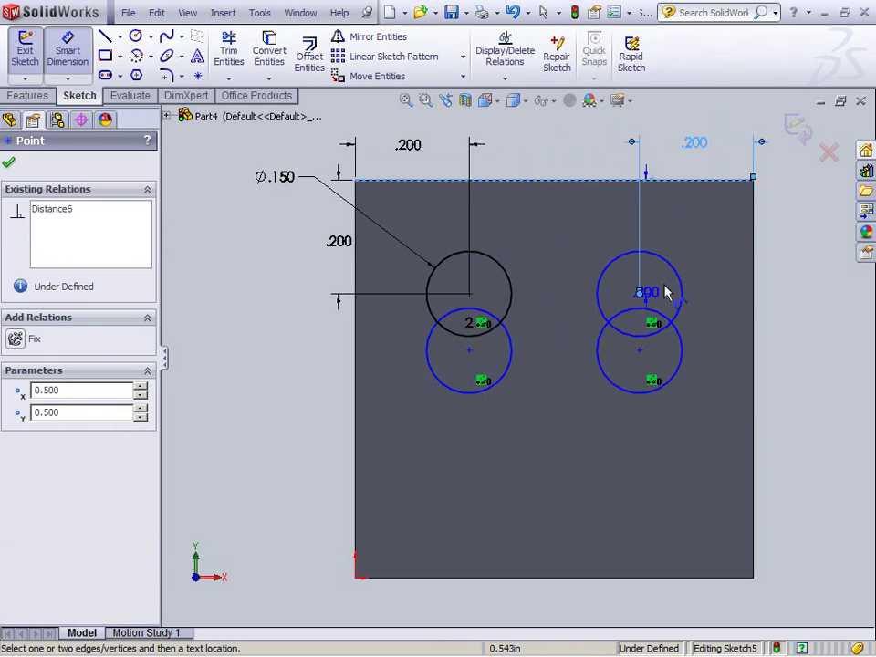
click(783, 249)
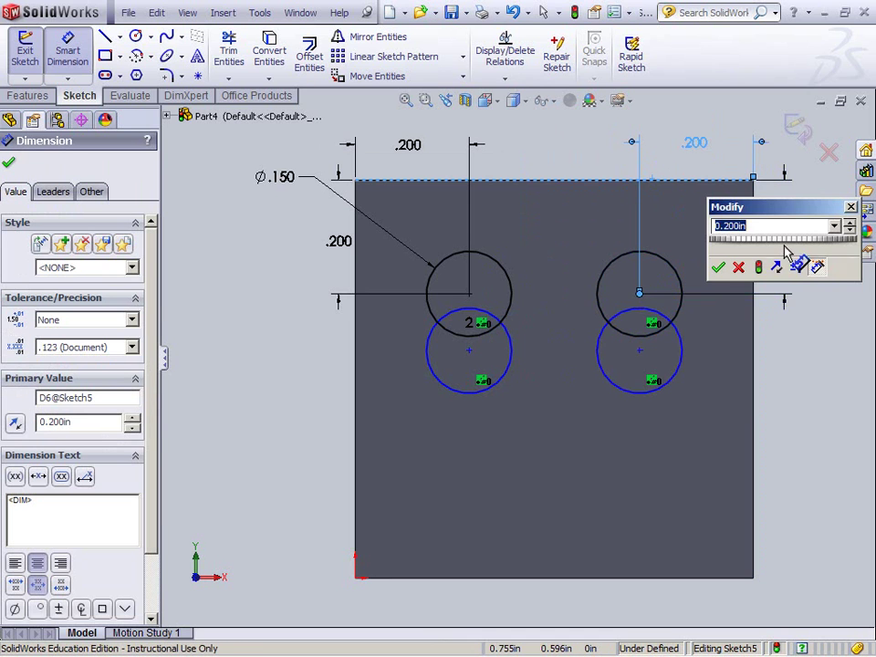
click(719, 266)
Dimension the lower-right circle's center from the face's right edge at 0.2 in, placing the dimension below the face.
click(641, 352)
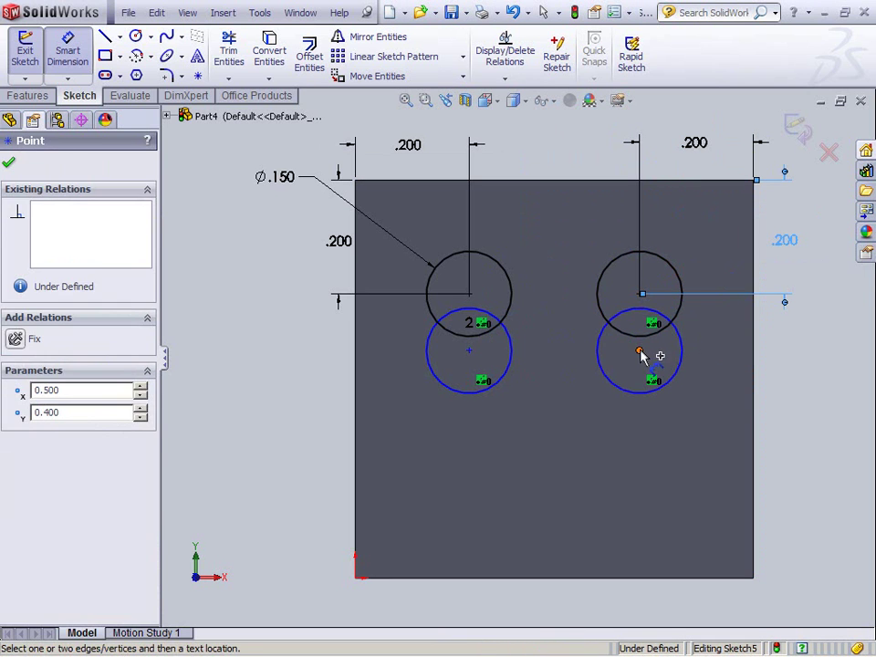
click(757, 361)
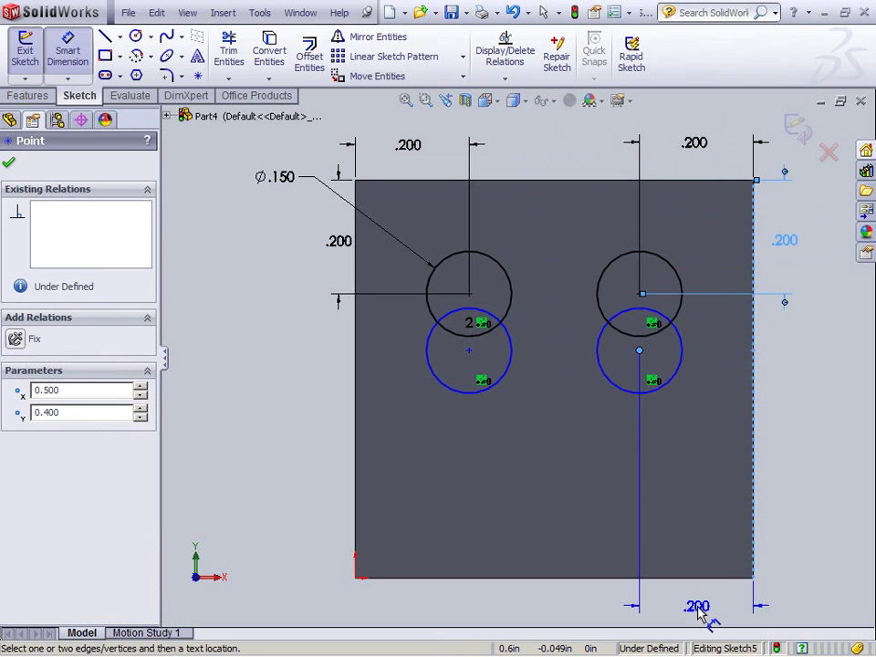
click(696, 605)
click(630, 632)
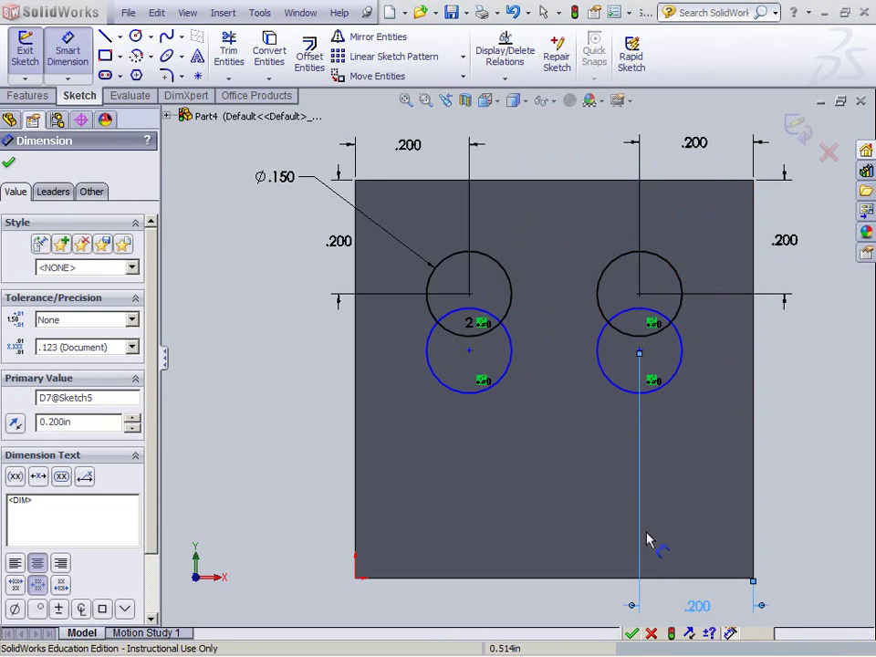
Dimension the lower-right circle's center from the face's bottom edge at 0.2 in and finish dimensioning.
click(639, 354)
click(641, 578)
click(789, 470)
text(.2)
key(Return)
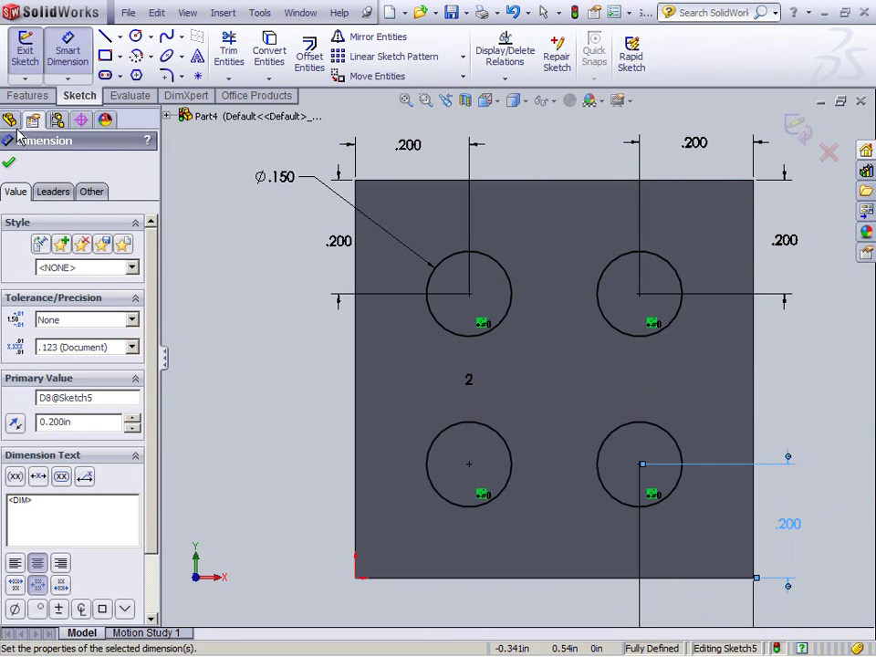
click(10, 164)
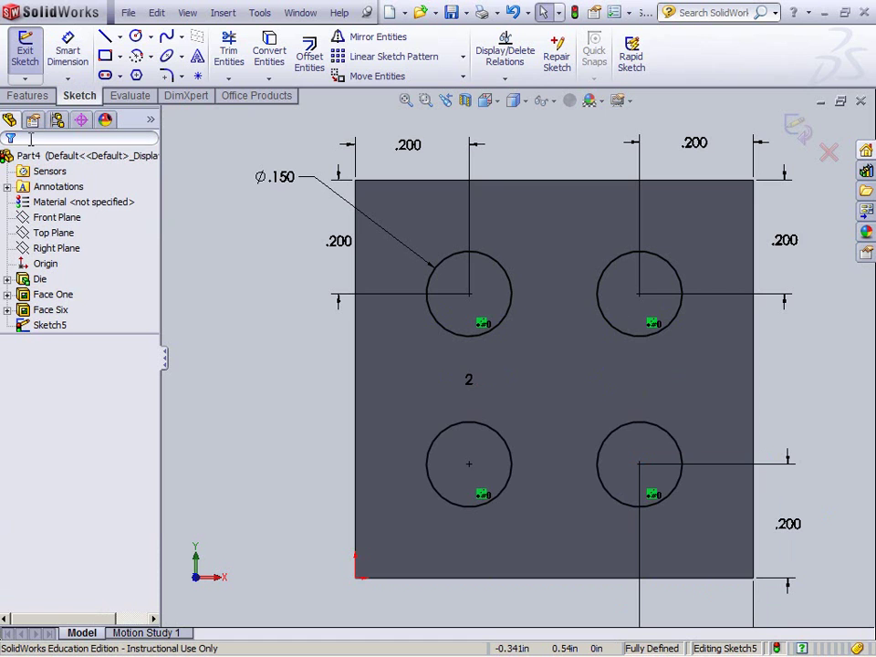
Bring the lower horizontal dimension closer to the face and shift the diameter dimension text away from the other dimensions.
key(f)
drag(646, 578, 648, 509)
key(f)
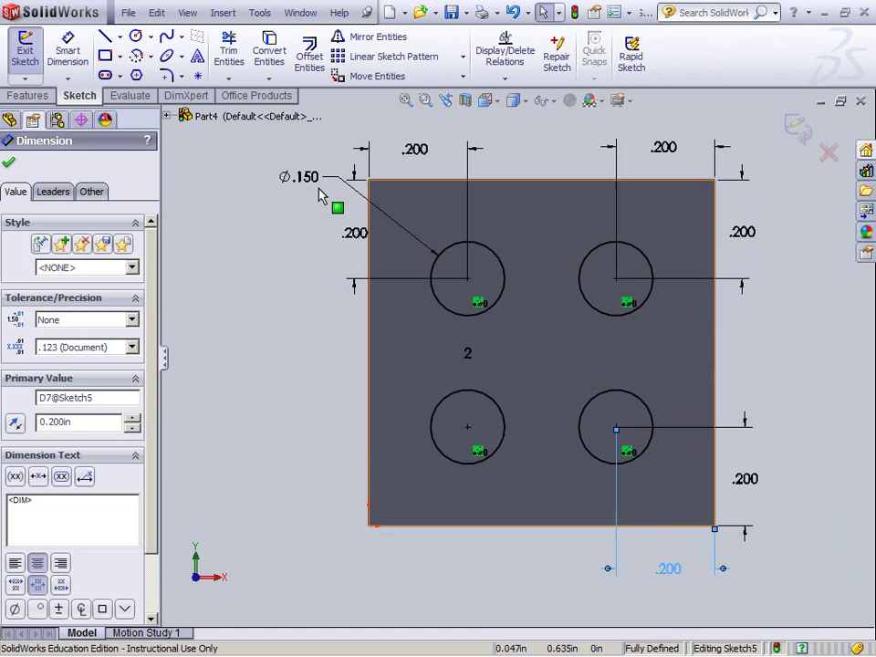
drag(302, 181, 282, 185)
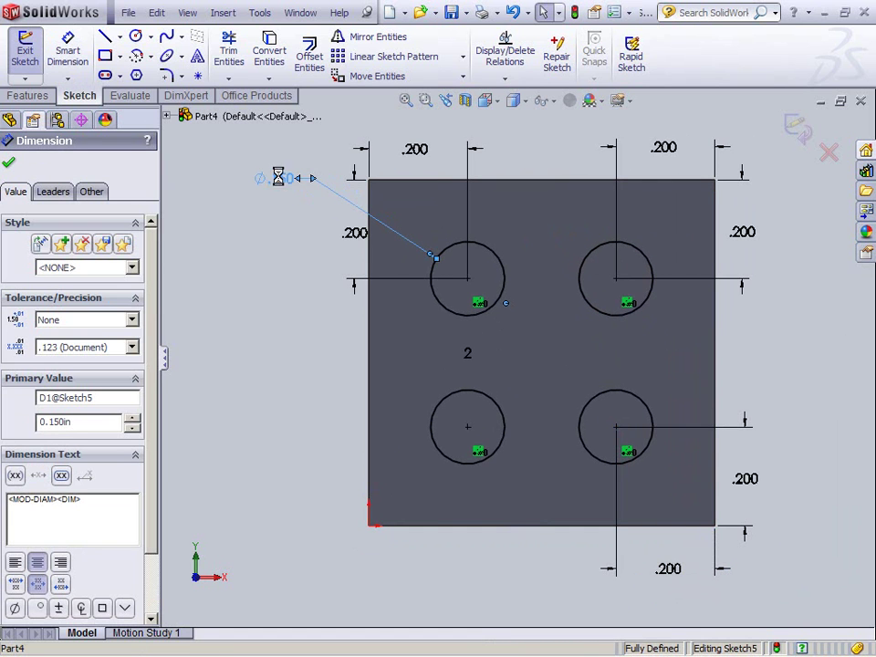
Try the patterned circles' diameter at 0.3 in and 0.2 in, and restore it to 0.15 in.
double_click(283, 181)
text(.3)
key(Return)
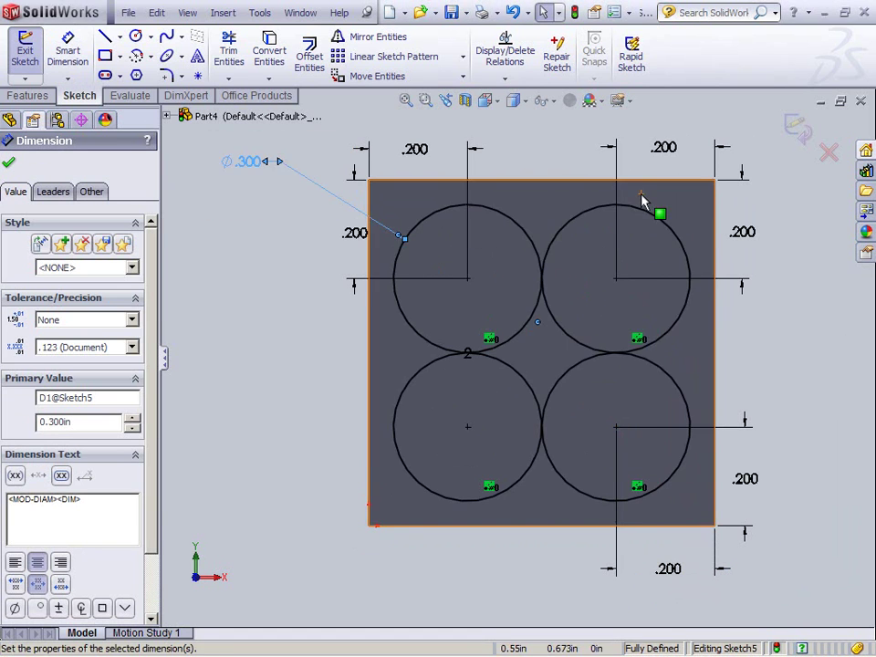
double_click(254, 170)
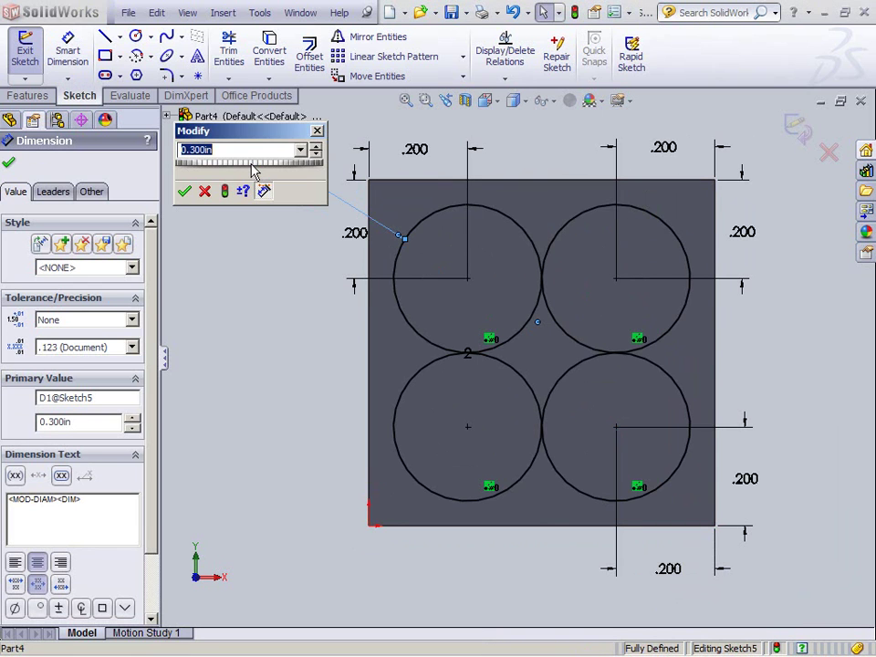
text(.2)
key(Return)
double_click(253, 172)
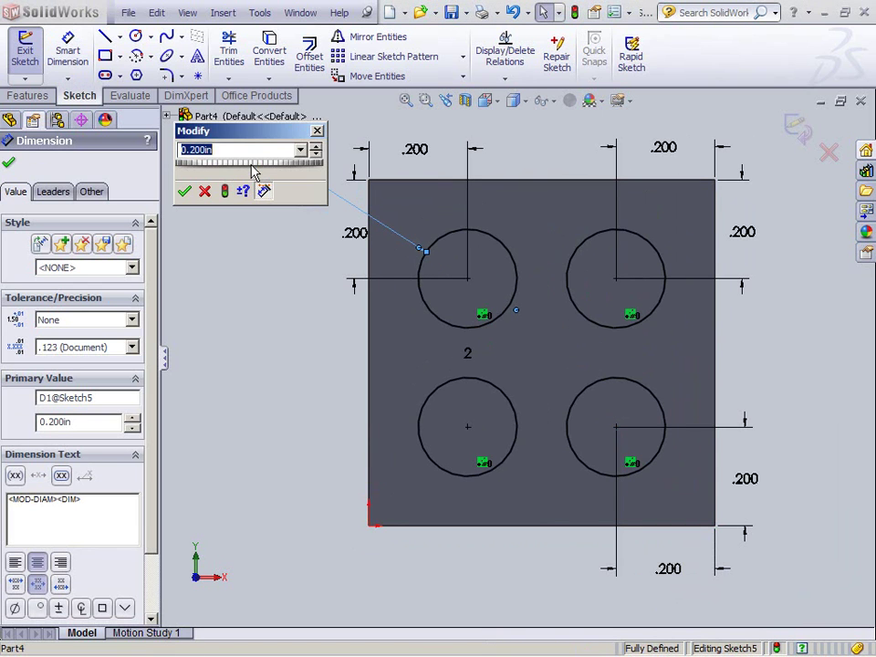
text(.15)
key(Return)
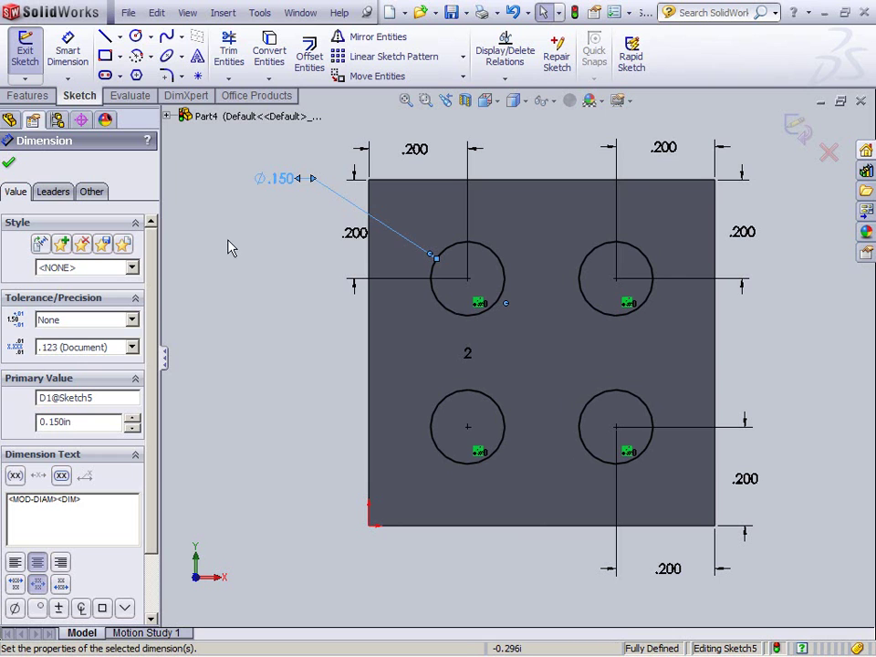
click(11, 164)
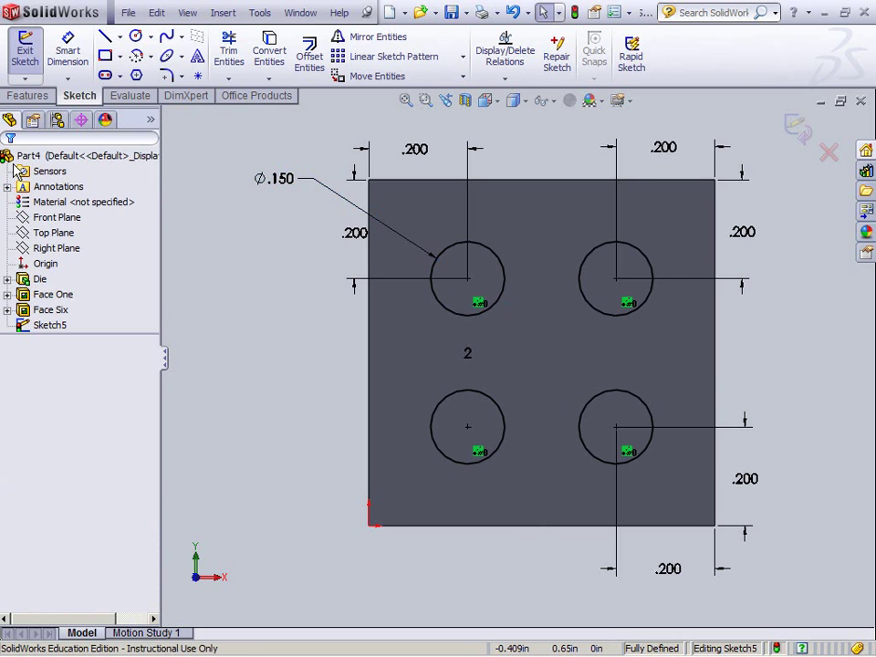
Exit the four-circle sketch and cut-extrude it with a blind depth of 0.09 in.
click(25, 51)
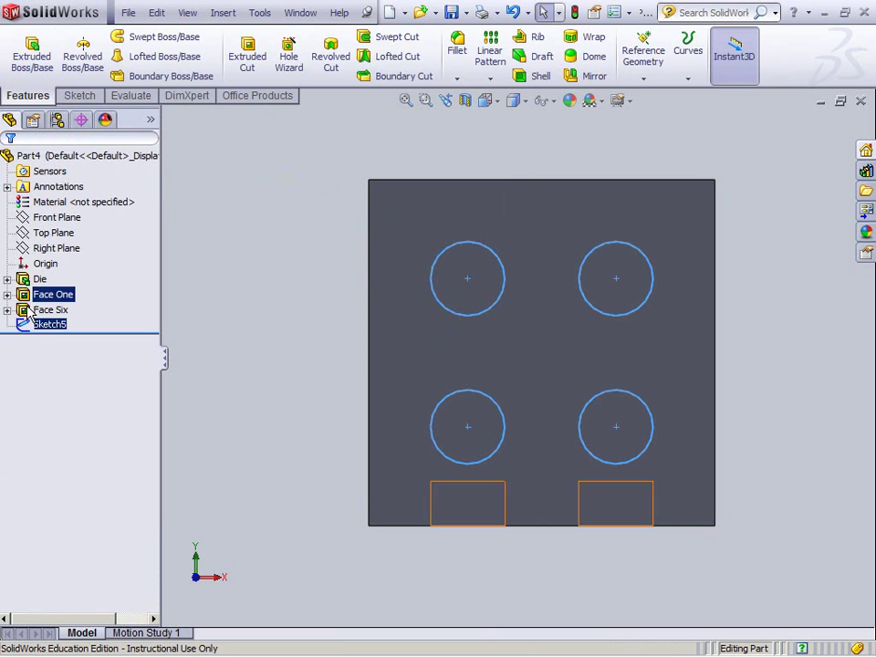
click(247, 54)
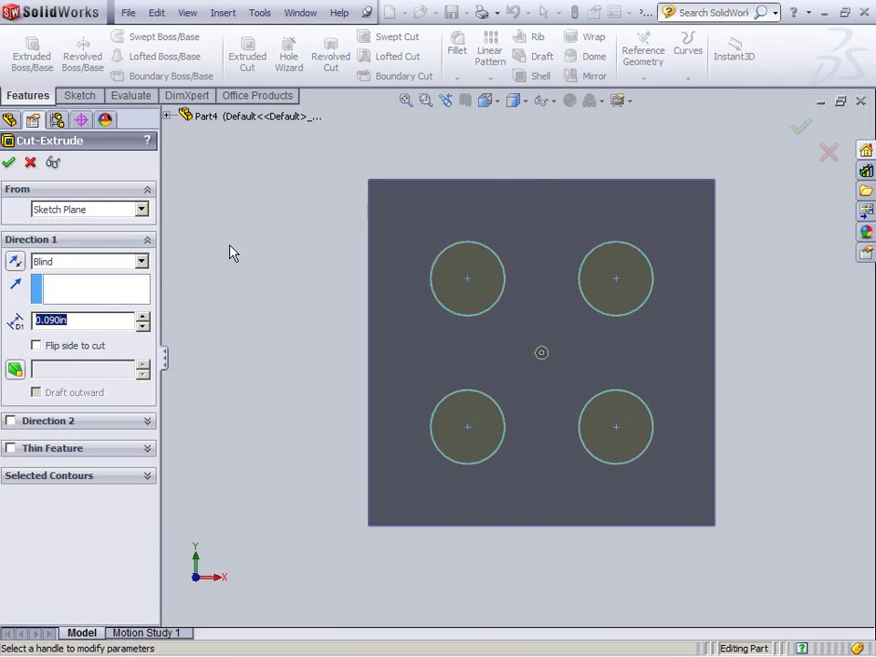
click(9, 162)
Open a new sketch on the blank face opposite the four-pip face, viewed straight on.
middle_drag(776, 305, 761, 270)
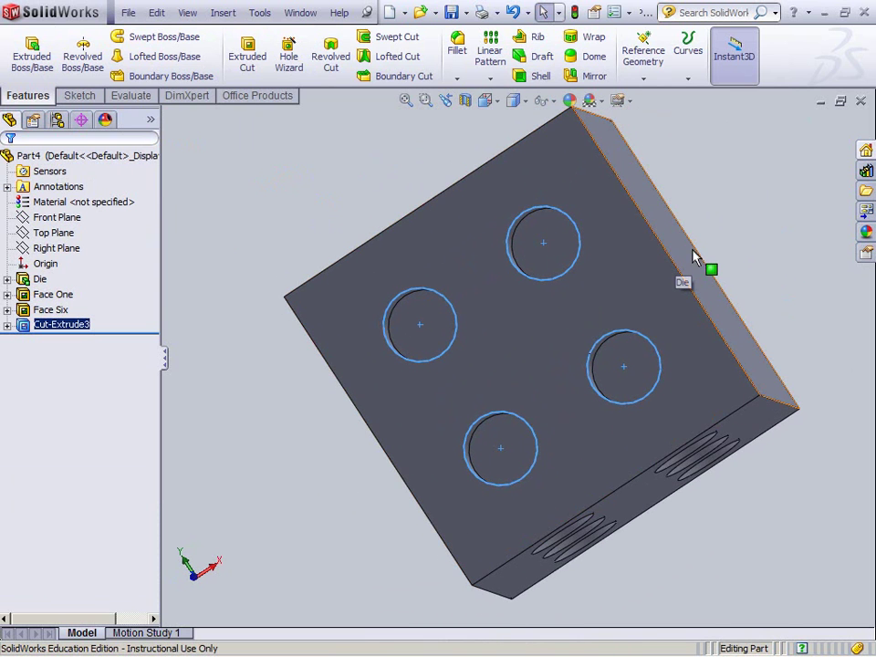
middle_drag(534, 359, 632, 285)
click(524, 343)
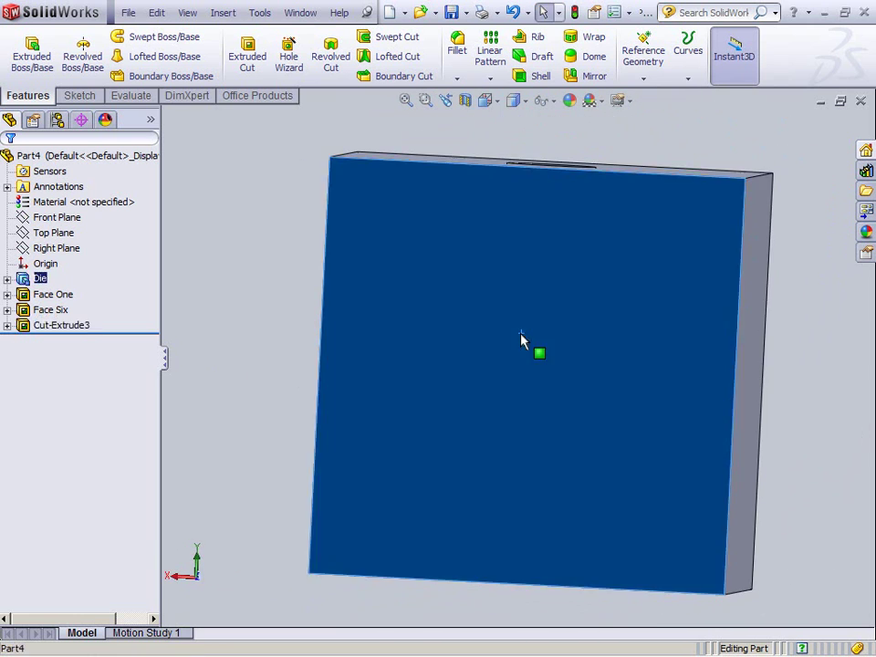
right_click(524, 342)
click(612, 306)
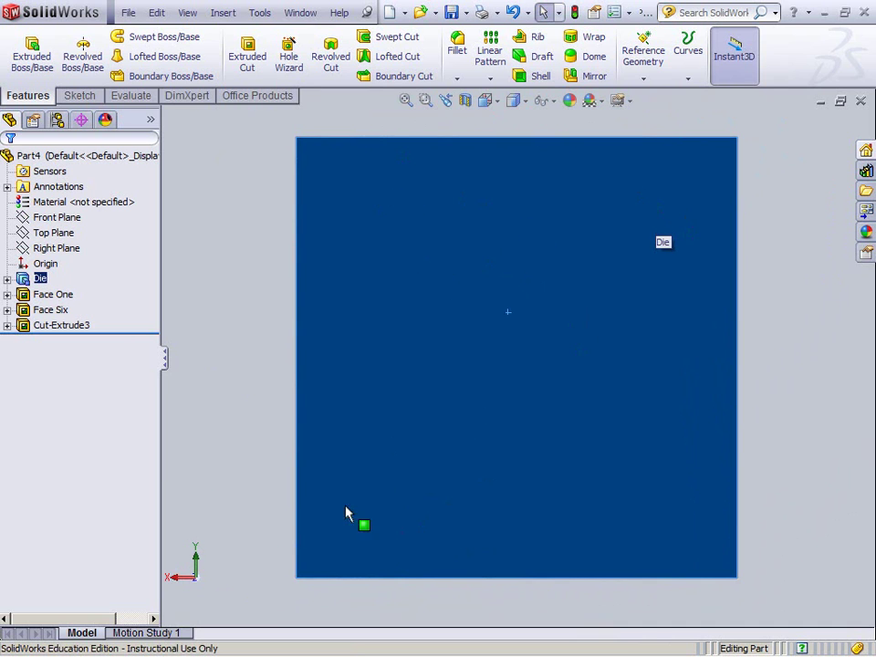
right_click(427, 351)
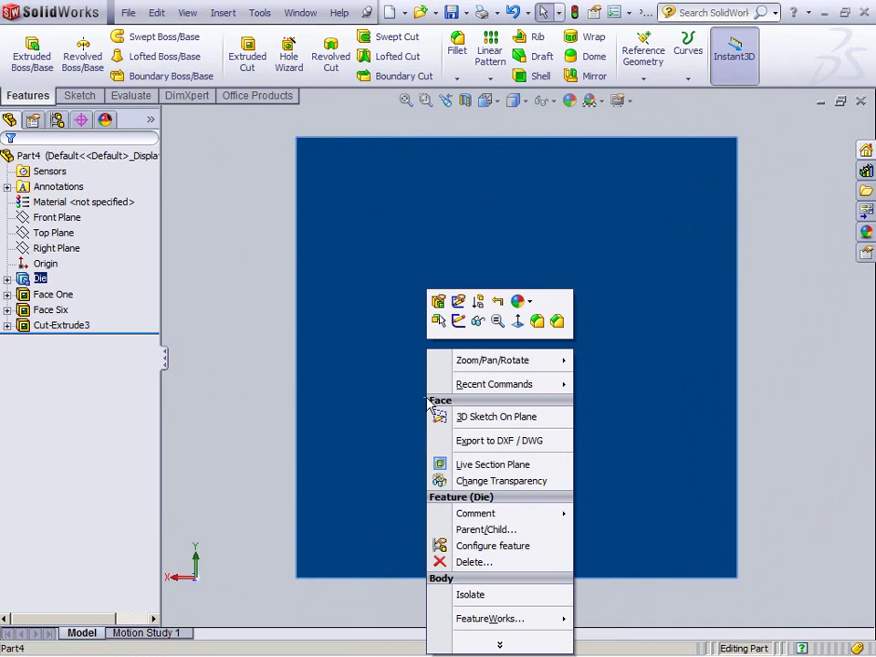
click(459, 323)
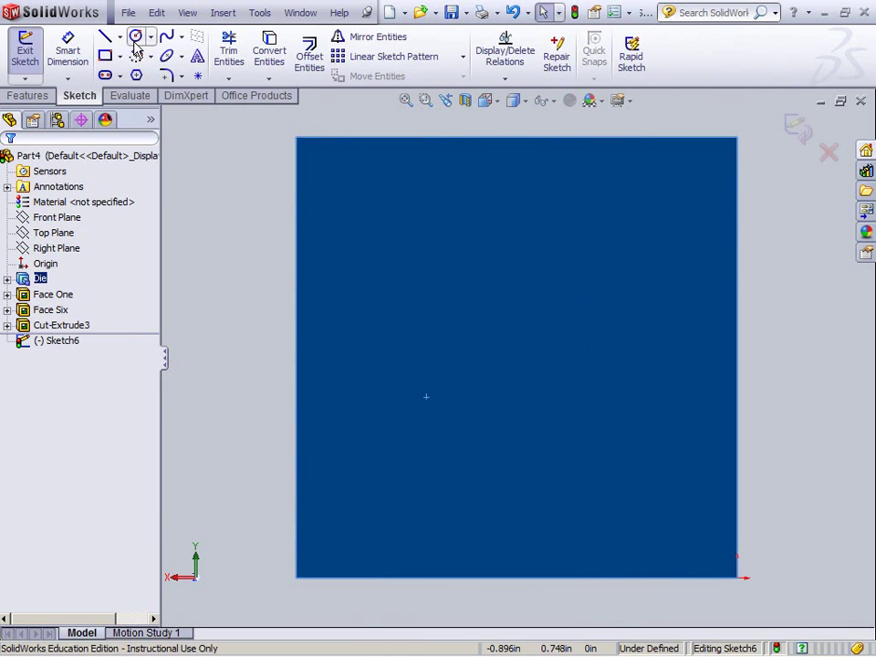
click(135, 36)
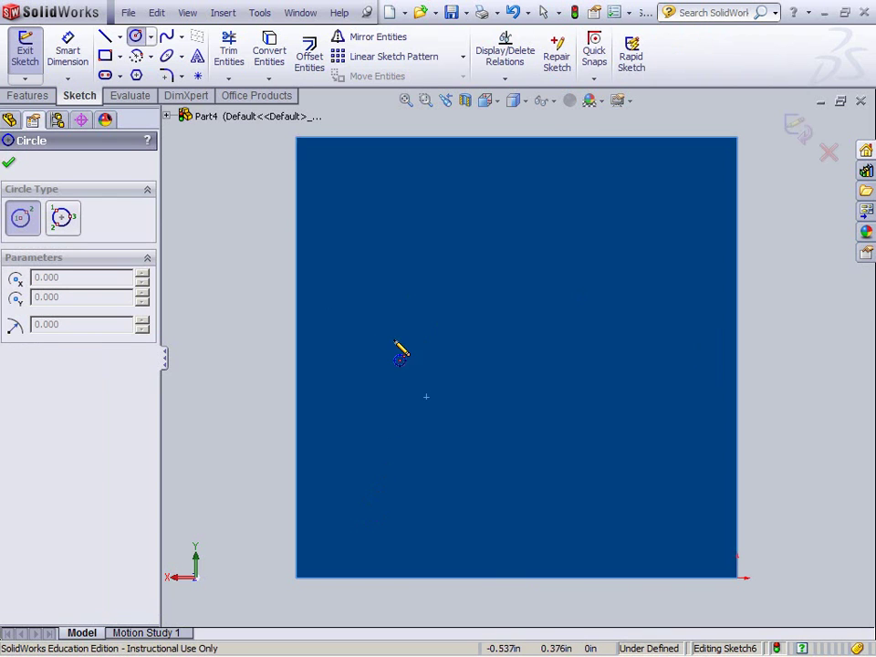
key(Escape)
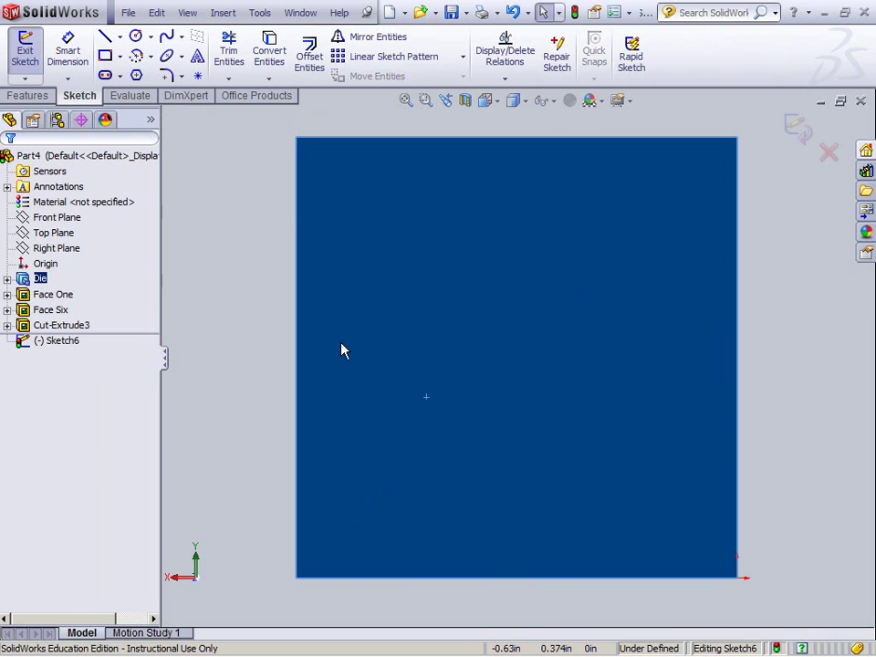
Save the part to the Desktop as NewDie, deleting the empty sketch and rebuilding the document.
click(452, 13)
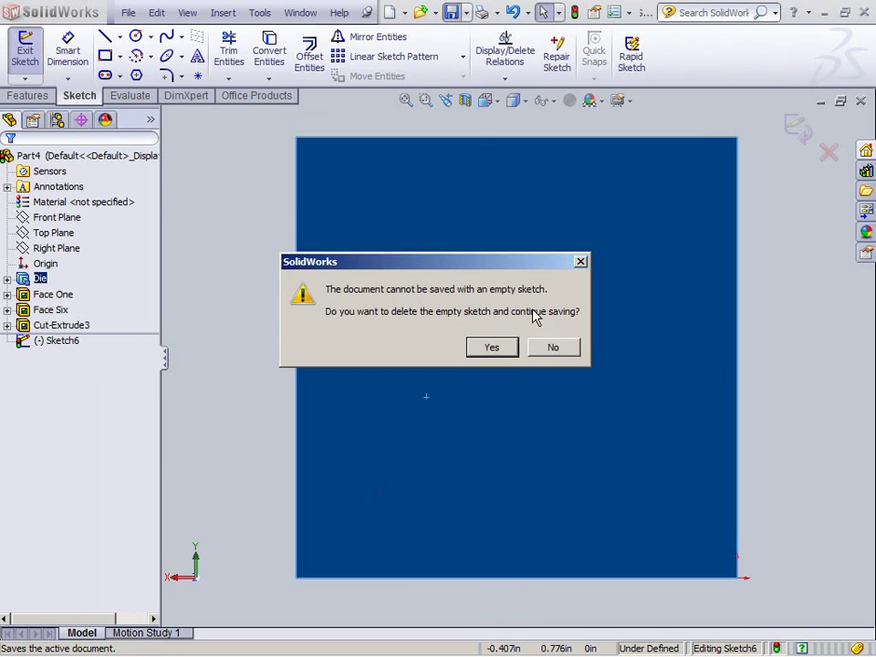
click(494, 350)
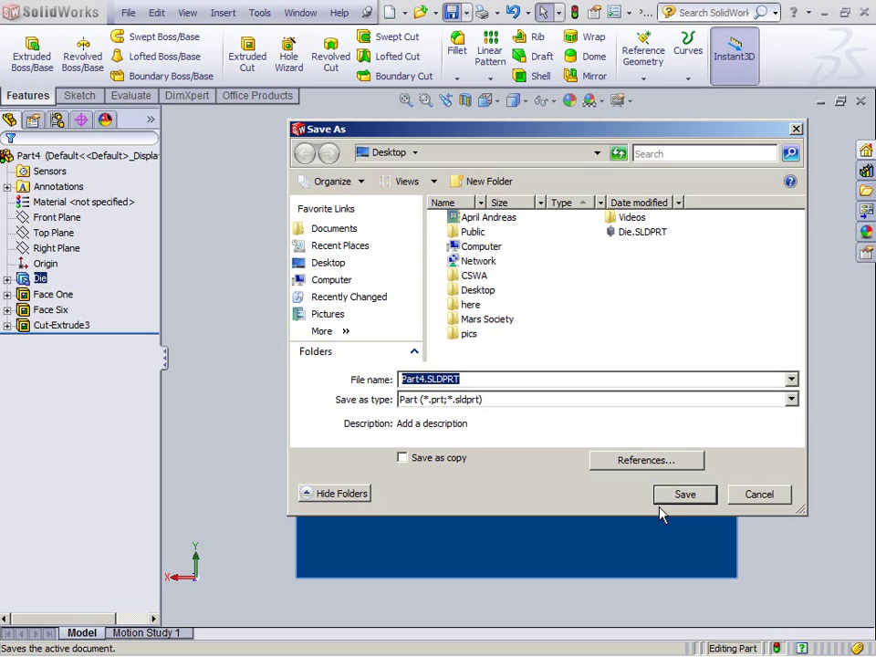
text(NewD)
key(Return)
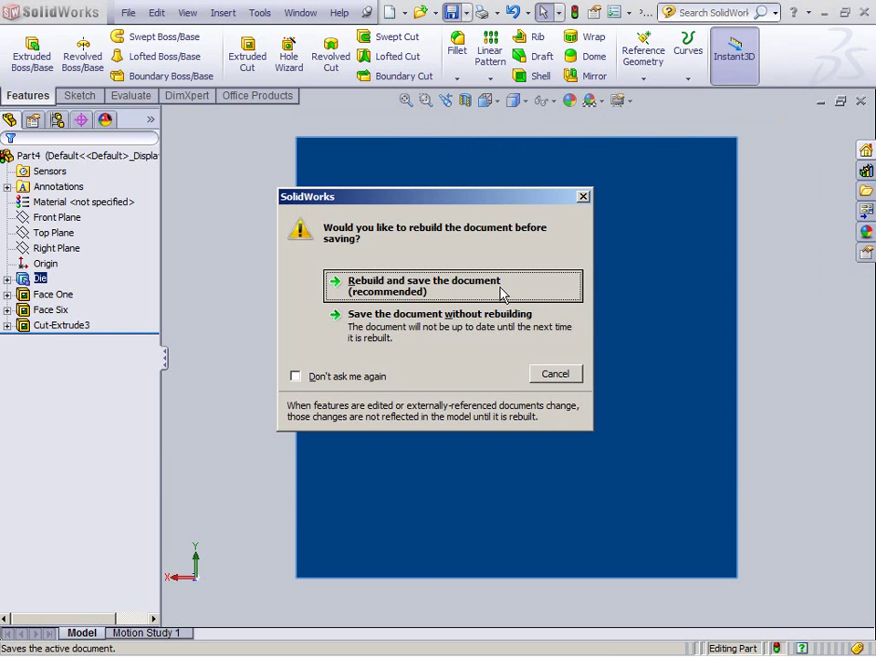
click(501, 289)
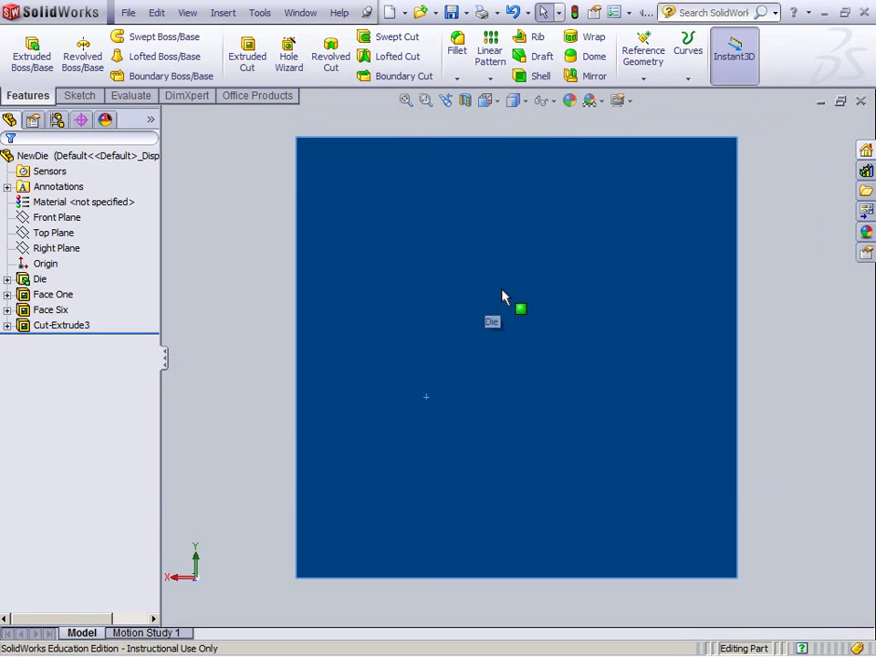